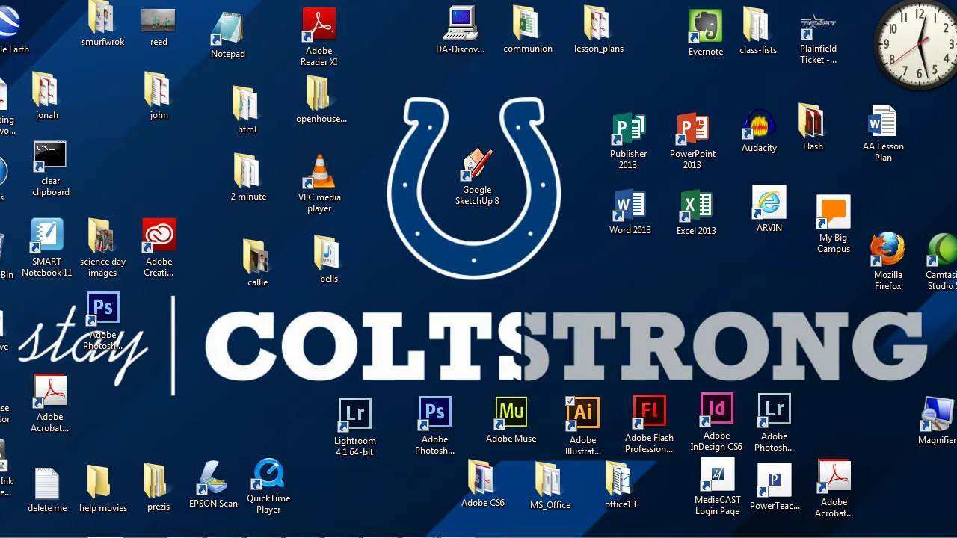
Bring back the 'minion' Google image results and enlarge the two-minion 'Minion Wallpaper 875 Hd' preview
{"action": "left_click", "coordinate": [494, 486]}
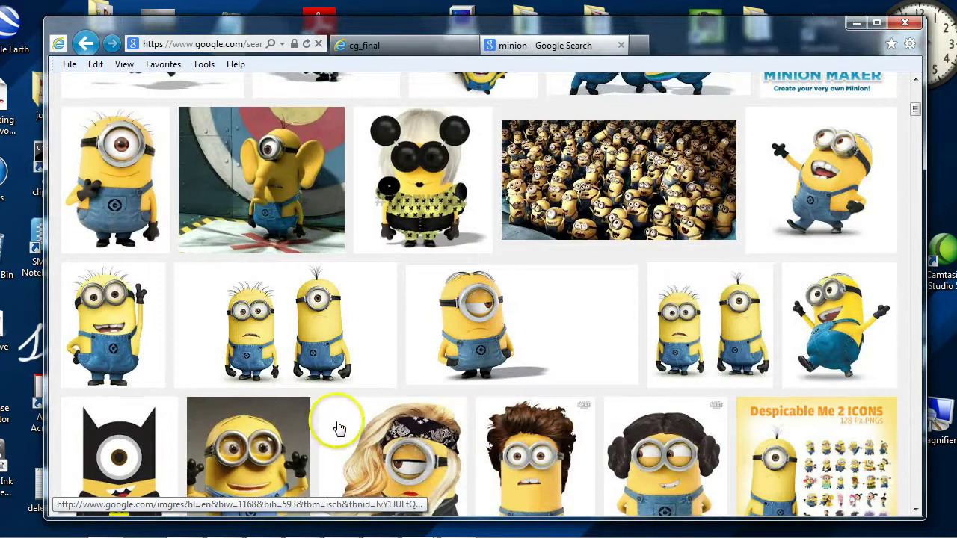
{"action": "left_click", "coordinate": [288, 338]}
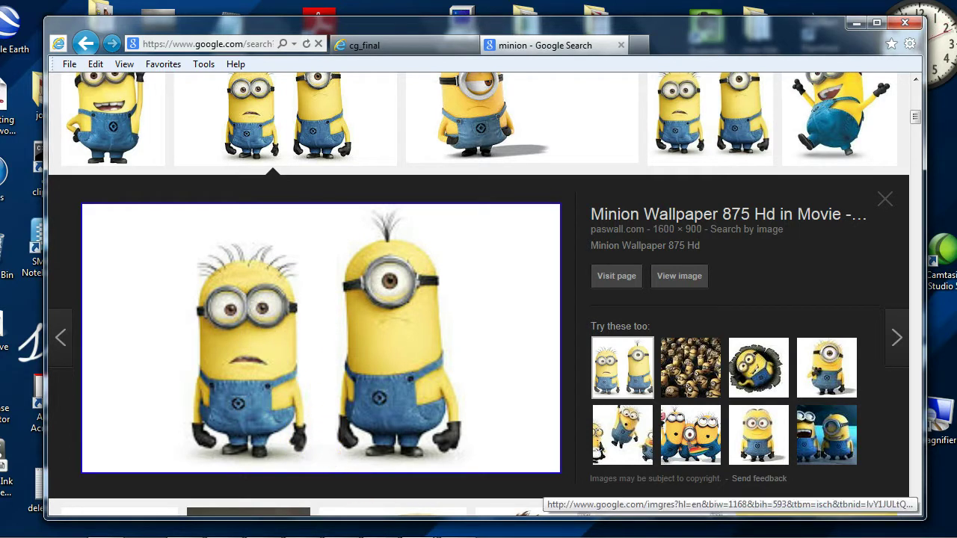
On the cg_final page, highlight 'Minion (30pts)' and open its Requirements document
{"action": "left_click", "coordinate": [363, 45]}
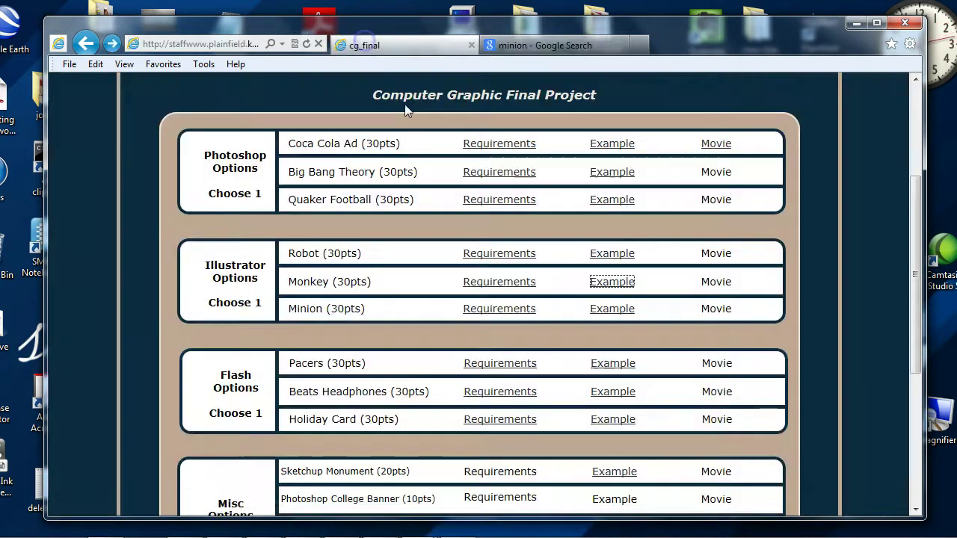
{"action": "left_click", "coordinate": [294, 311]}
{"action": "left_click_drag", "start_coordinate": [294, 311], "coordinate": [334, 321]}
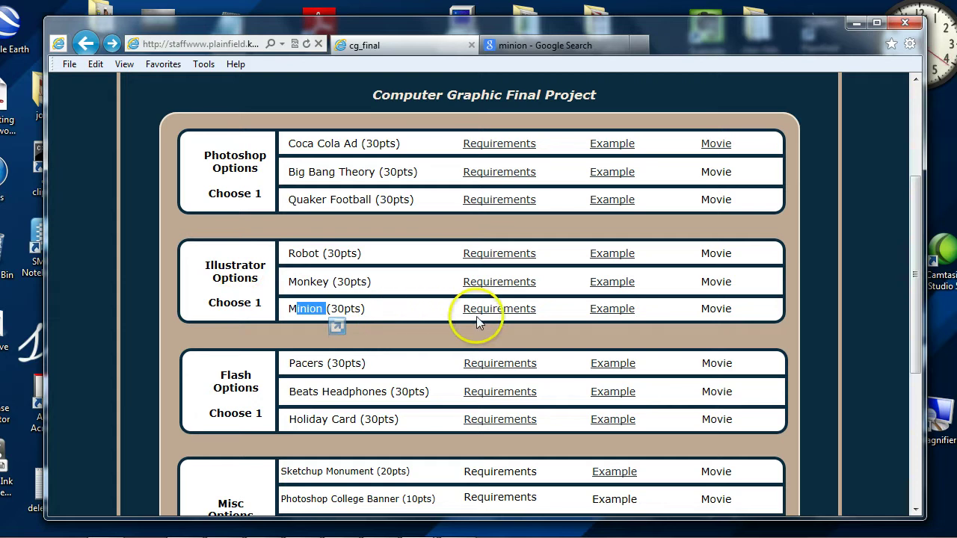
{"action": "left_click", "coordinate": [499, 314]}
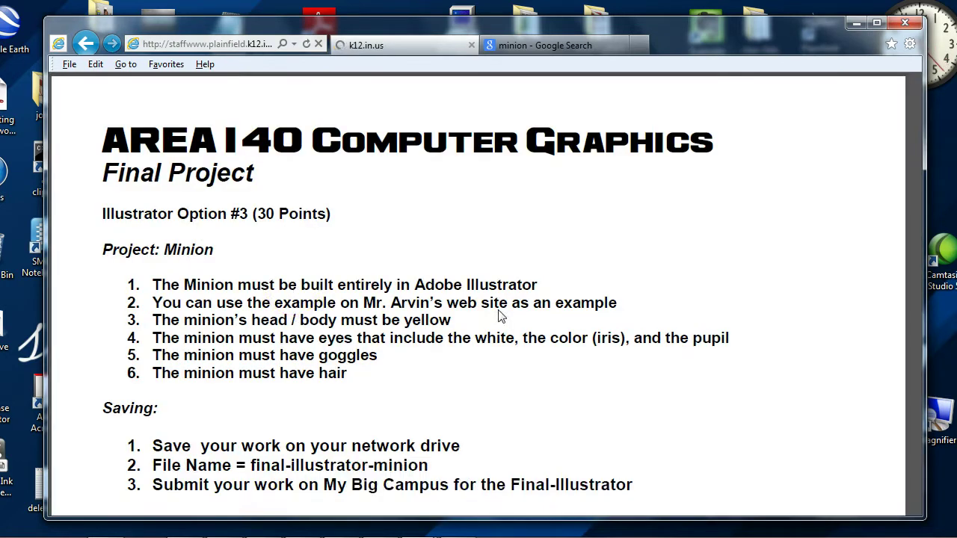
{"action": "left_click_drag", "start_coordinate": [280, 277], "coordinate": [451, 271]}
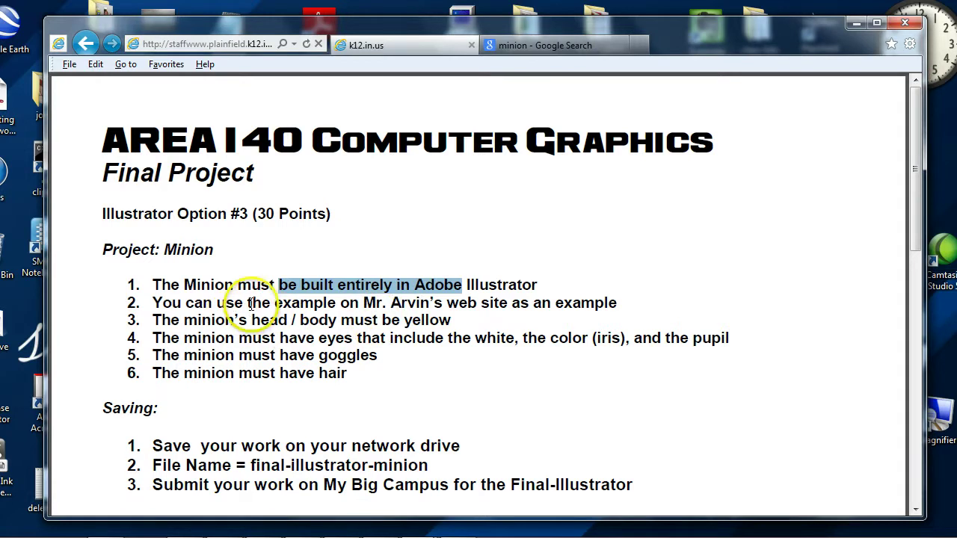
{"action": "left_click_drag", "start_coordinate": [290, 302], "coordinate": [572, 295]}
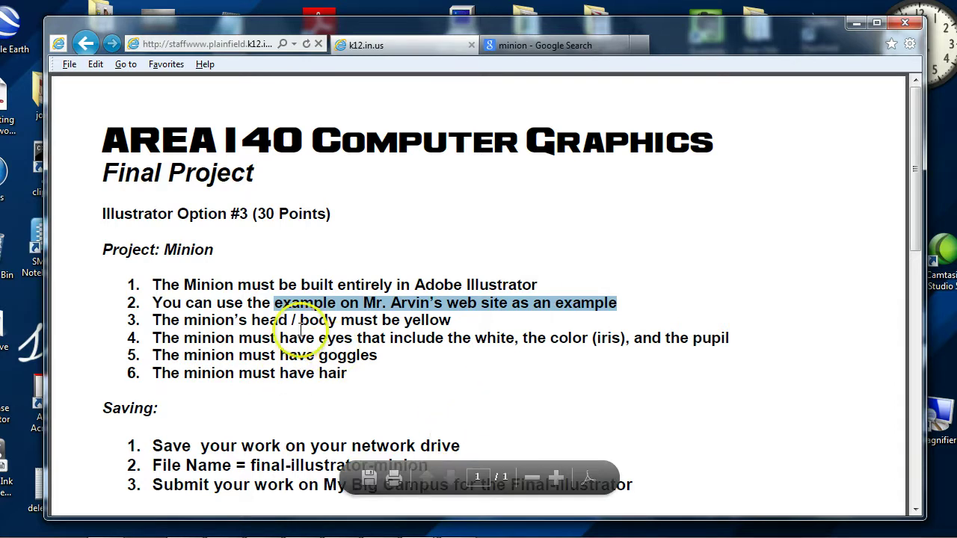
{"action": "left_click_drag", "start_coordinate": [184, 320], "coordinate": [413, 314]}
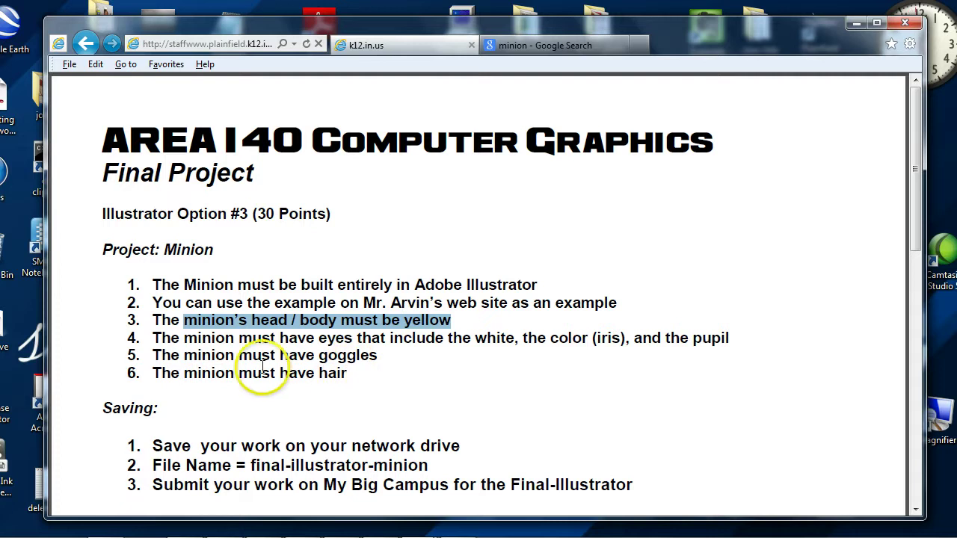
{"action": "left_click_drag", "start_coordinate": [196, 340], "coordinate": [359, 337]}
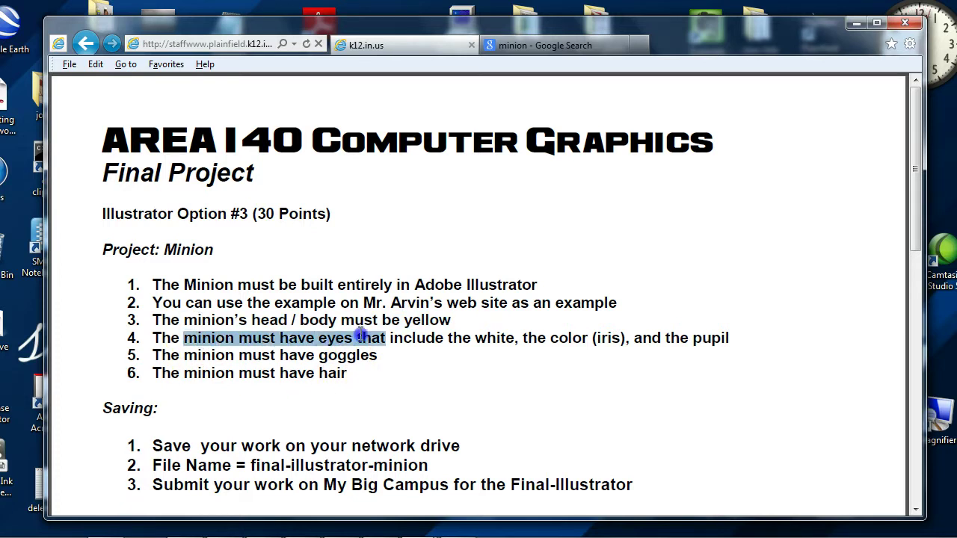
{"action": "left_click_drag", "start_coordinate": [397, 334], "coordinate": [704, 343]}
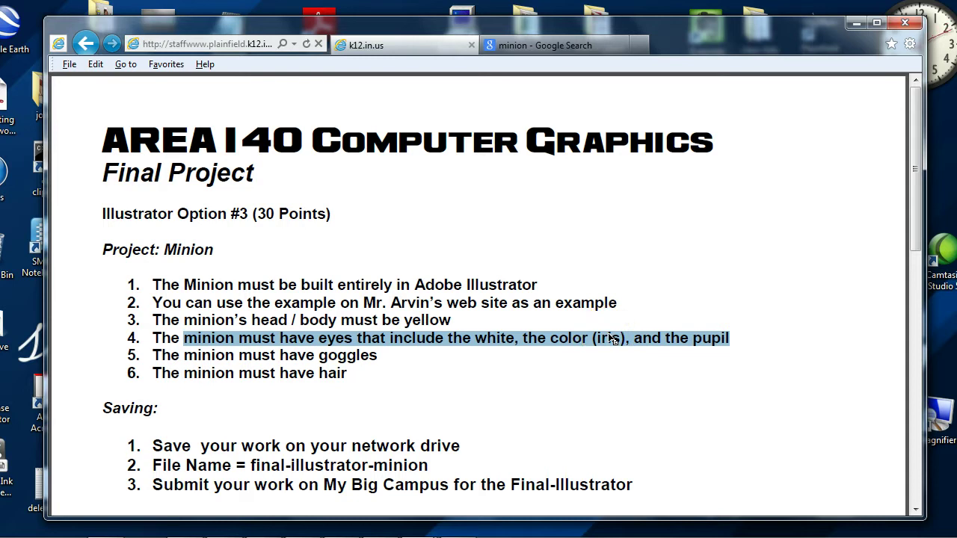
{"action": "left_click_drag", "start_coordinate": [614, 343], "coordinate": [364, 357]}
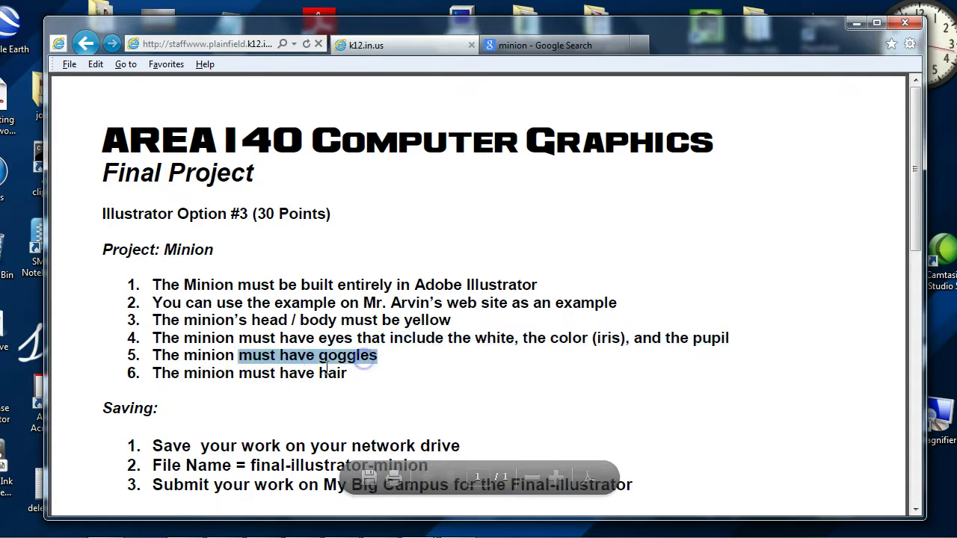
{"action": "left_click_drag", "start_coordinate": [186, 373], "coordinate": [346, 379]}
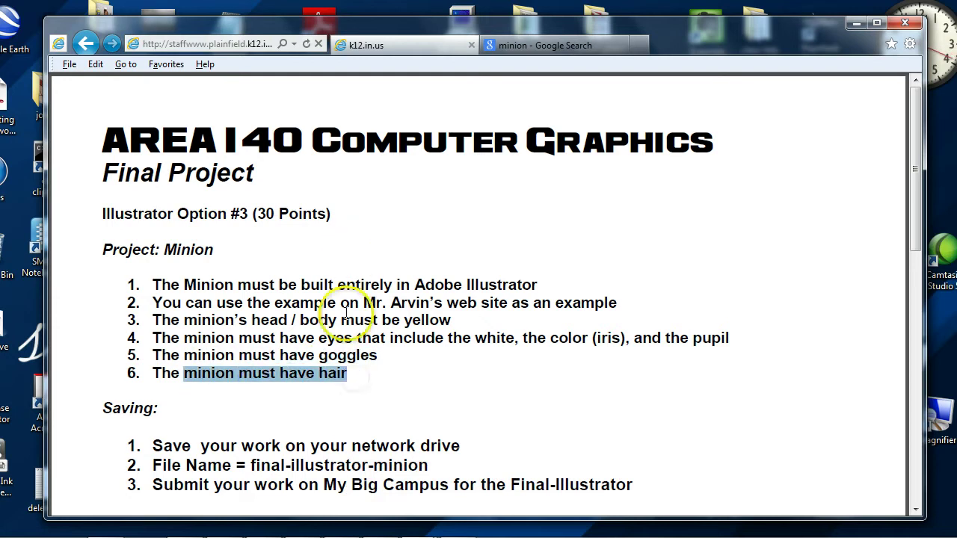
{"action": "scroll", "coordinate": [436, 360], "scroll_direction": "down", "scroll_amount": 2}
{"action": "scroll", "coordinate": [435, 360], "scroll_direction": "down", "scroll_amount": 1}
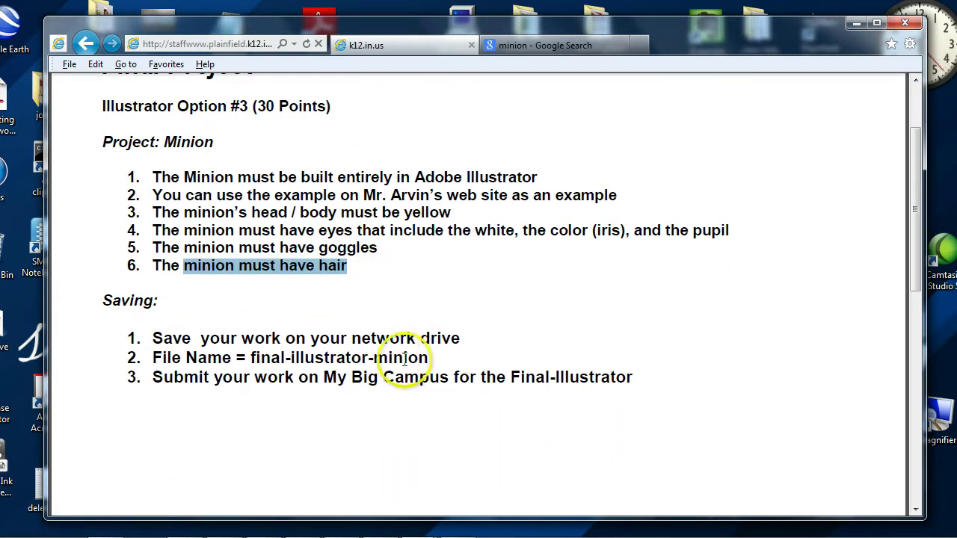
{"action": "left_click_drag", "start_coordinate": [200, 339], "coordinate": [434, 338]}
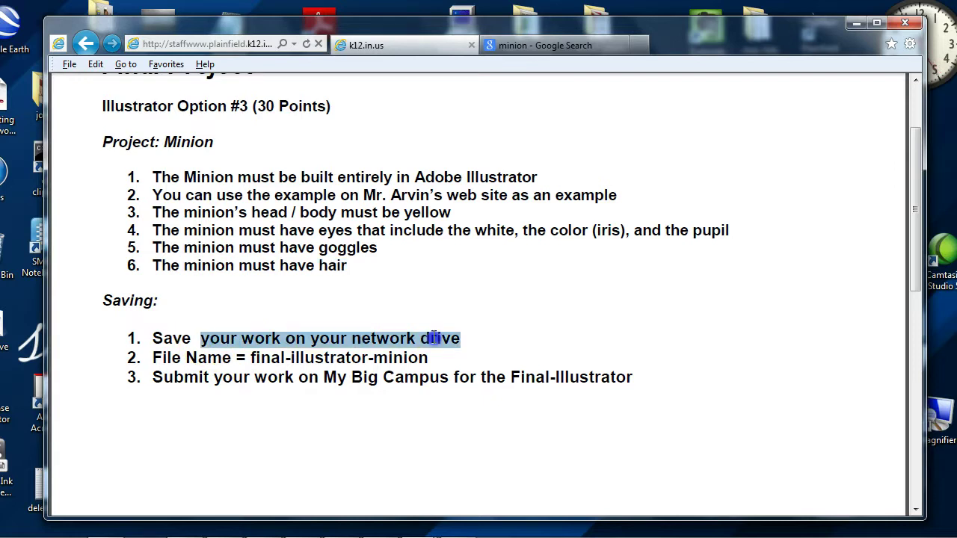
{"action": "double_click", "coordinate": [263, 359]}
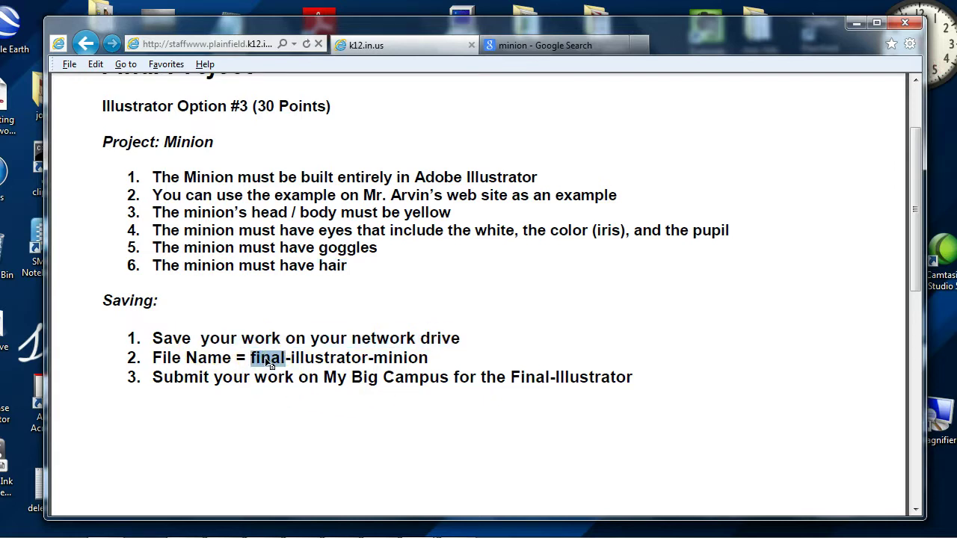
{"action": "double_click", "coordinate": [347, 360]}
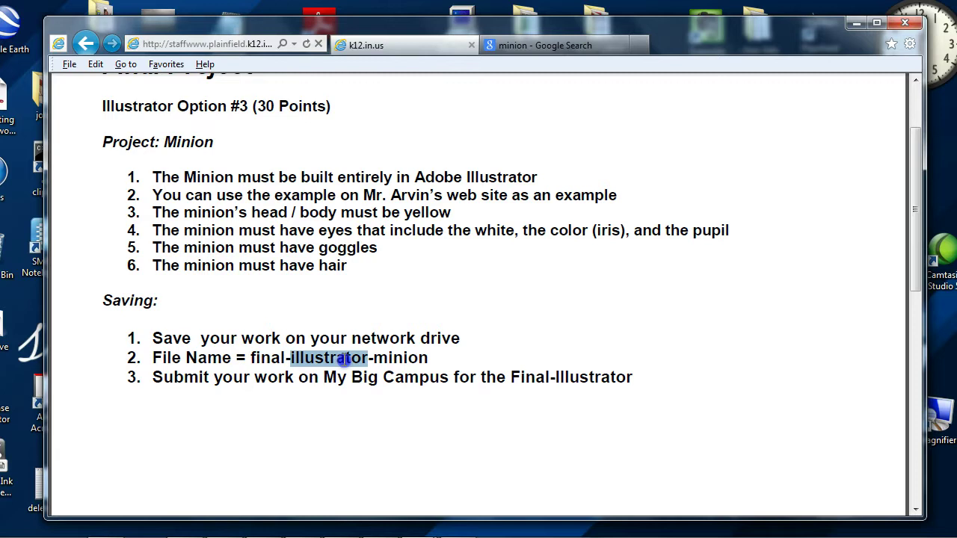
{"action": "double_click", "coordinate": [404, 359]}
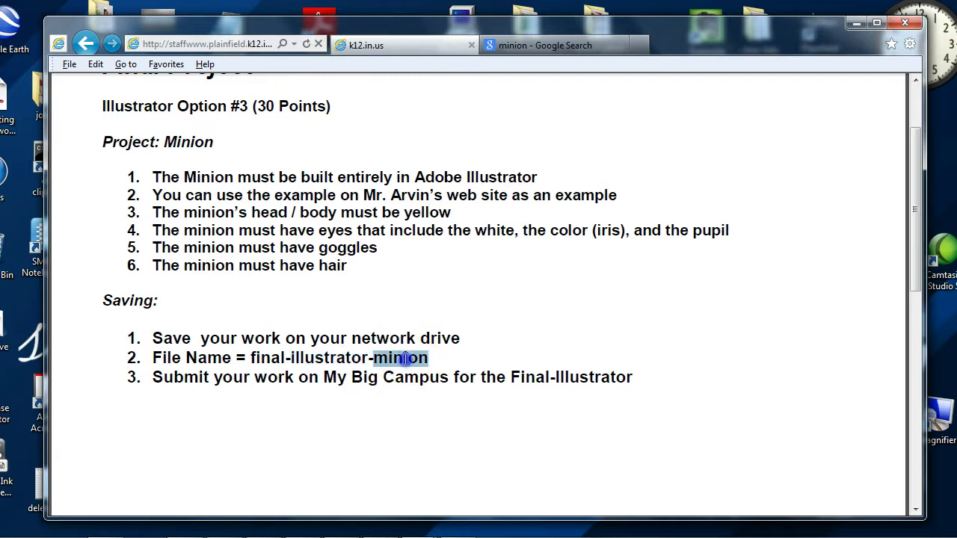
{"action": "left_click", "coordinate": [265, 362]}
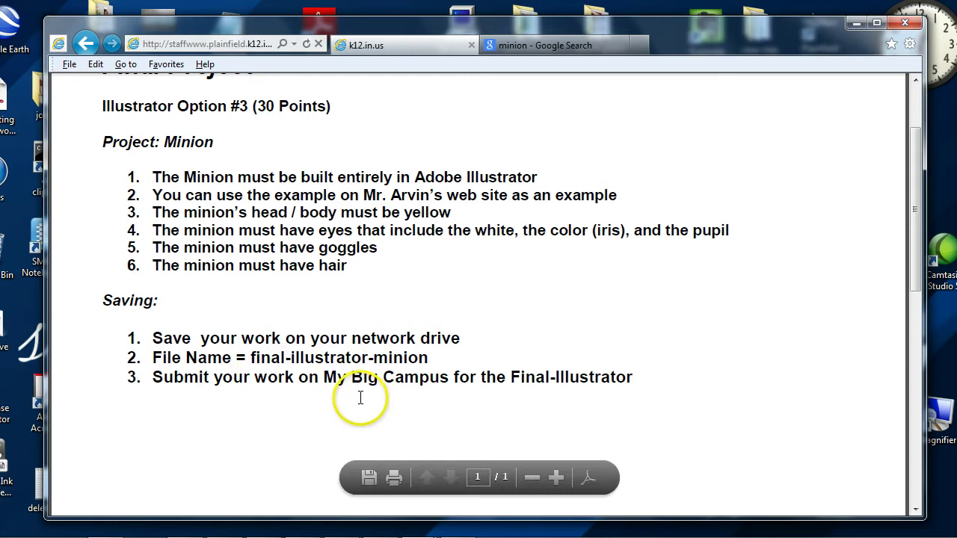
{"action": "left_click_drag", "start_coordinate": [299, 377], "coordinate": [443, 379]}
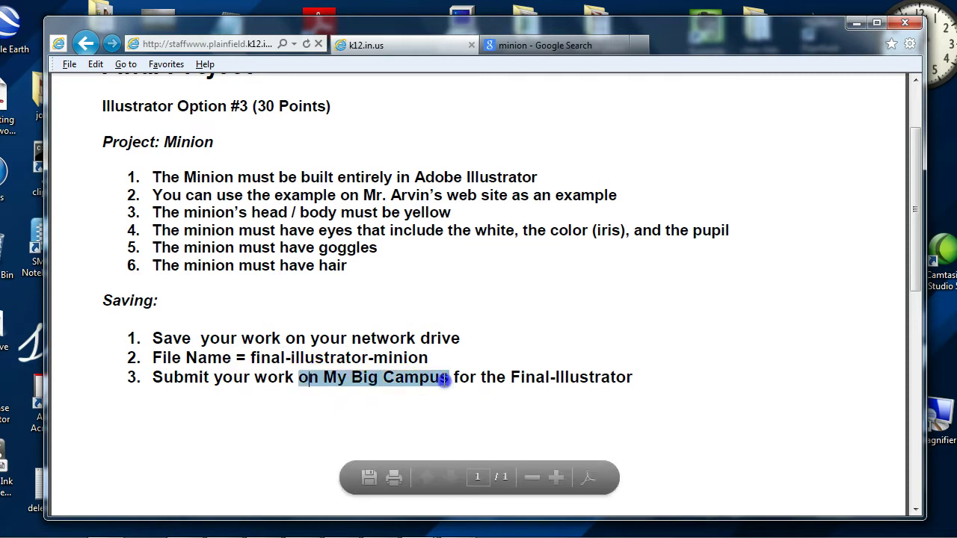
{"action": "double_click", "coordinate": [525, 377]}
{"action": "double_click", "coordinate": [582, 378]}
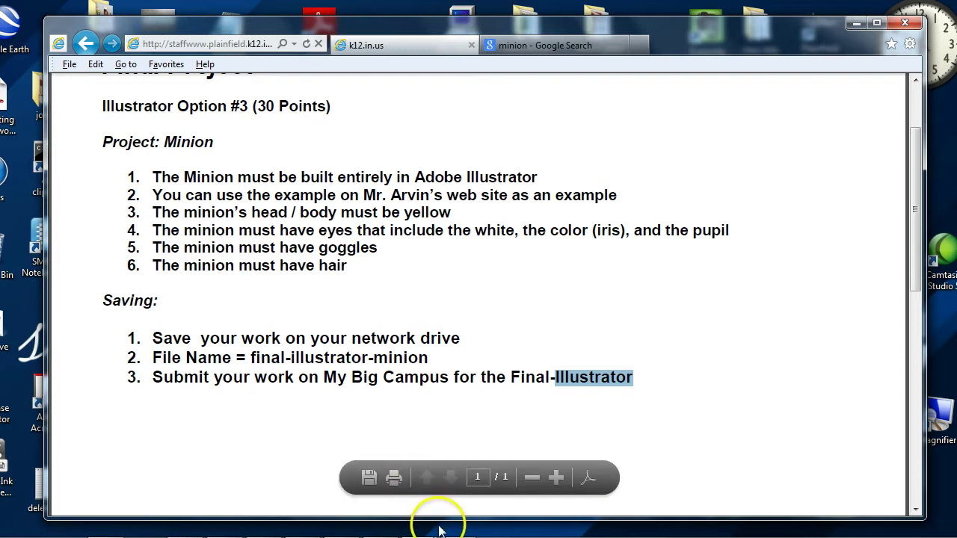
{"action": "mouse_move", "coordinate": [439, 531]}
{"action": "mouse_move", "coordinate": [450, 444]}
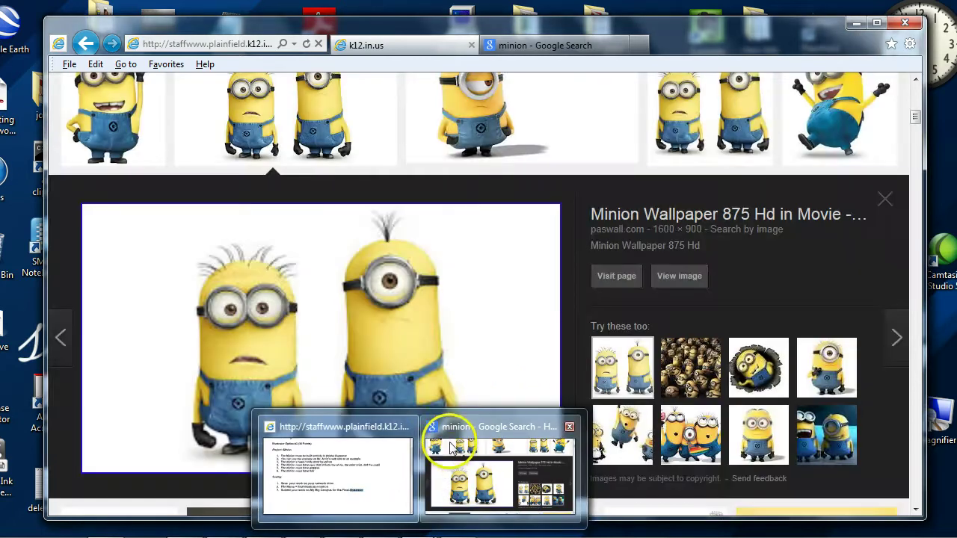
In the minion demo, move the Pathfinder panel to the upper left and collapse the Color panel
{"action": "key", "text": "alt+Tab"}
{"action": "key", "text": "alt+Tab"}
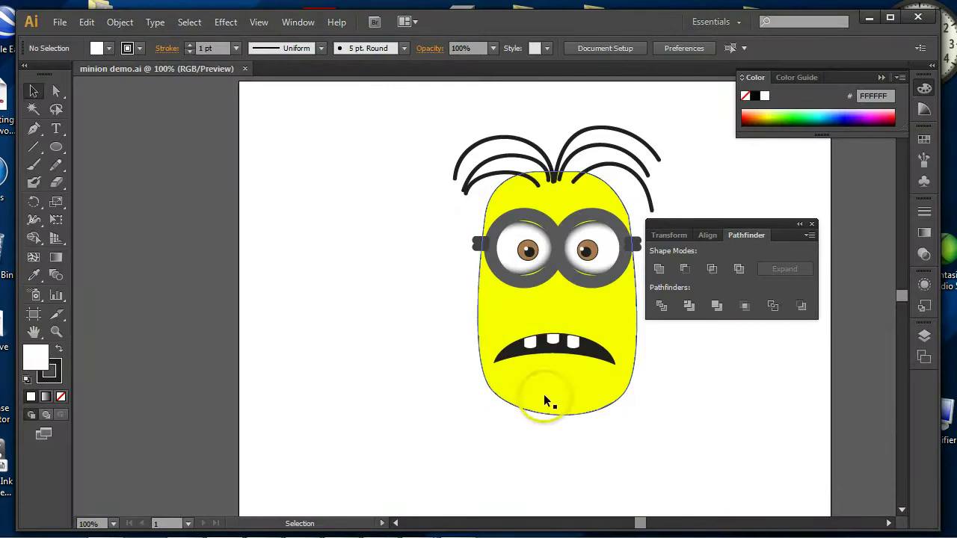
{"action": "left_click_drag", "start_coordinate": [734, 223], "coordinate": [199, 130]}
{"action": "left_click", "coordinate": [882, 78]}
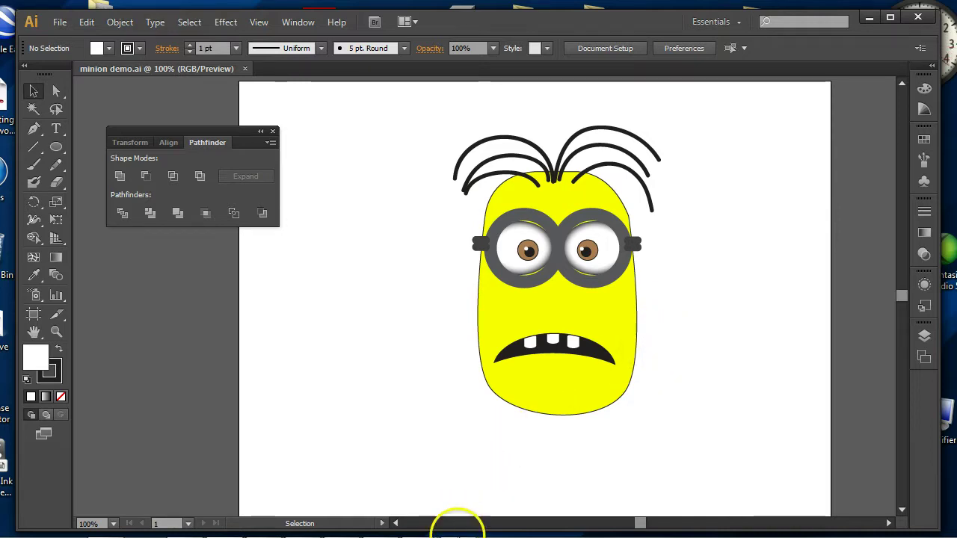
View the Illustrator Minion Example image from the cg_final page, then return to the Illustrator demo
{"action": "mouse_move", "coordinate": [412, 504]}
{"action": "left_click", "coordinate": [364, 483]}
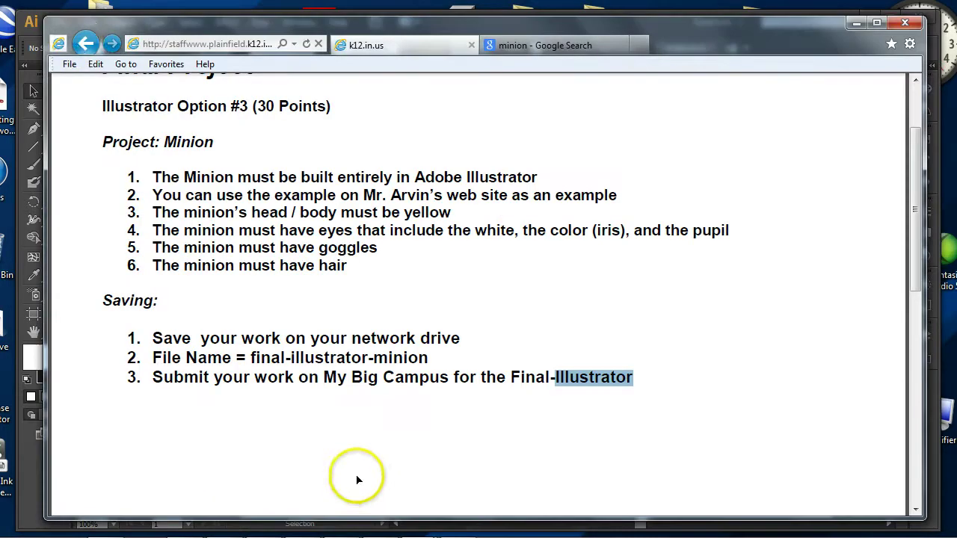
{"action": "left_click", "coordinate": [85, 43]}
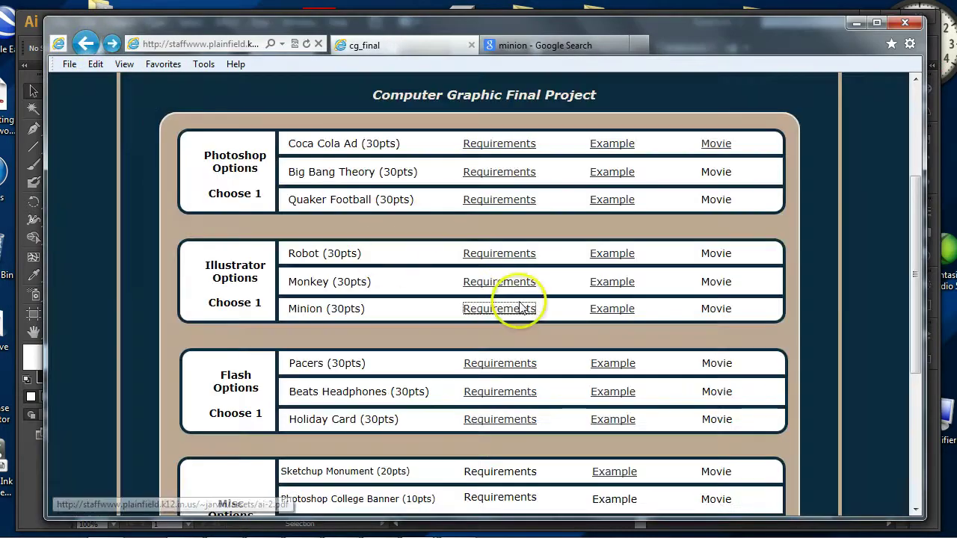
{"action": "left_click", "coordinate": [612, 309]}
{"action": "scroll", "coordinate": [637, 336], "scroll_direction": "down", "scroll_amount": 3}
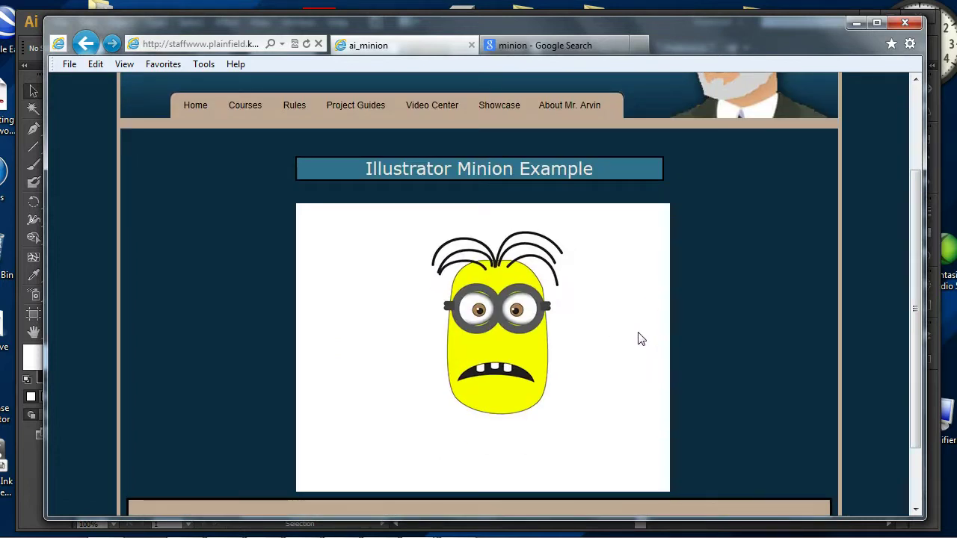
{"action": "left_click", "coordinate": [640, 333]}
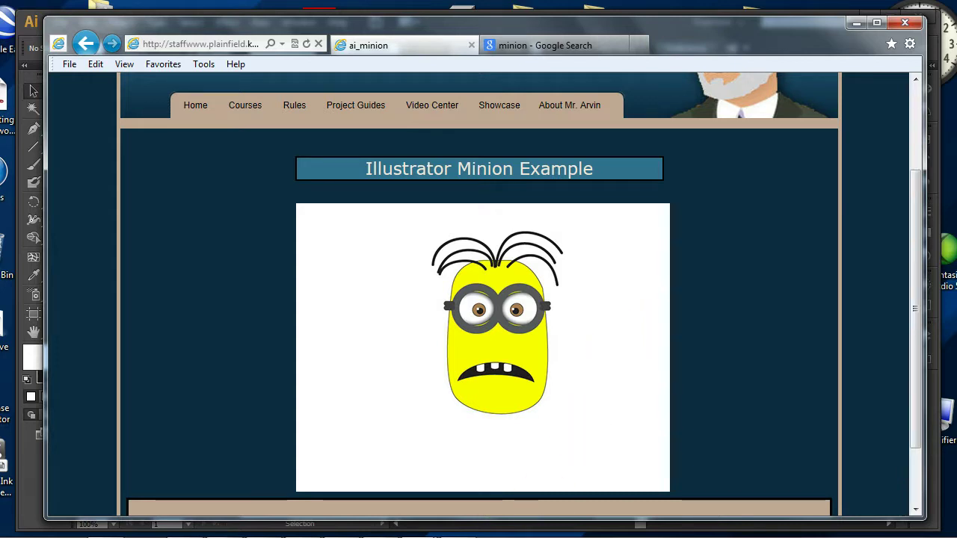
{"action": "key", "text": "alt+Tab"}
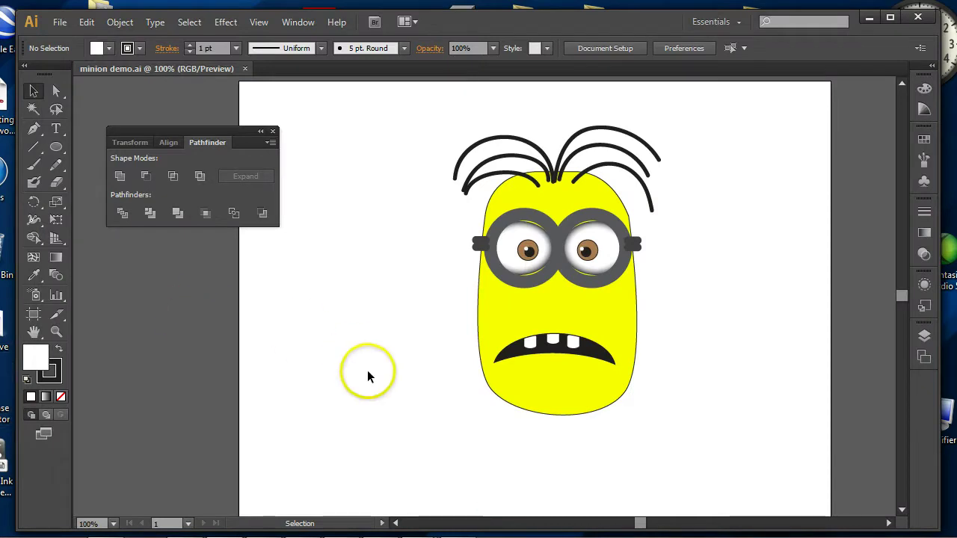
Create a new Letter-size landscape document of 792 × 612 pt
{"action": "left_click", "coordinate": [363, 272]}
{"action": "left_click", "coordinate": [60, 23]}
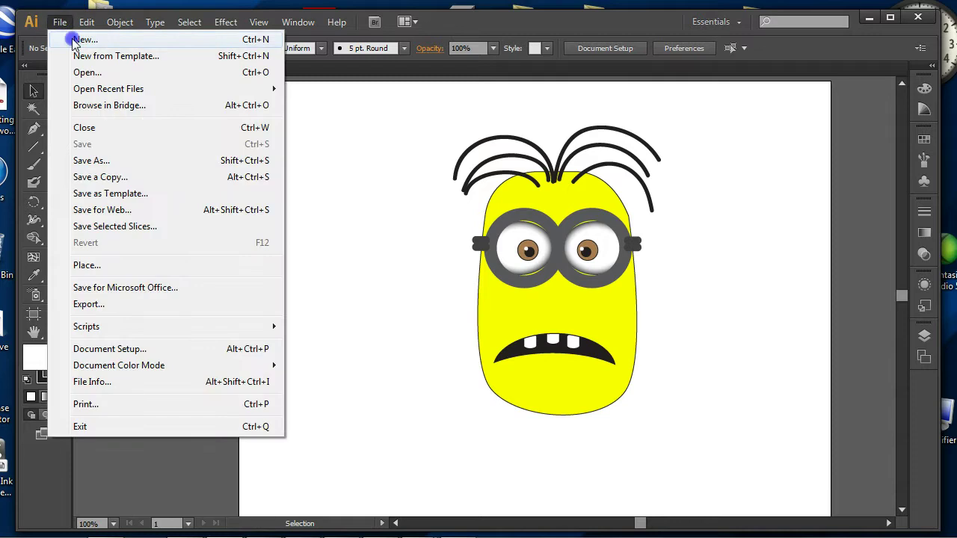
{"action": "left_click", "coordinate": [78, 40]}
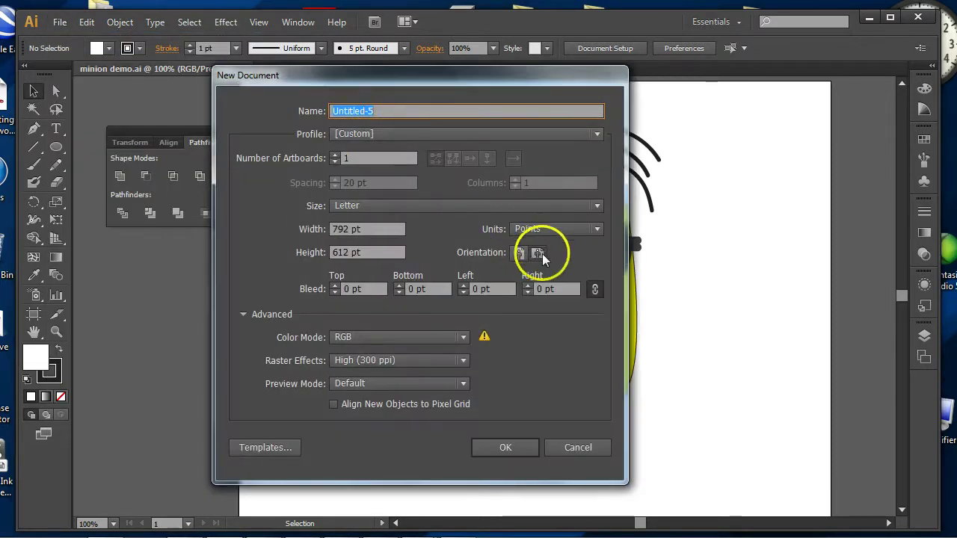
{"action": "left_click", "coordinate": [538, 253]}
{"action": "left_click", "coordinate": [505, 448]}
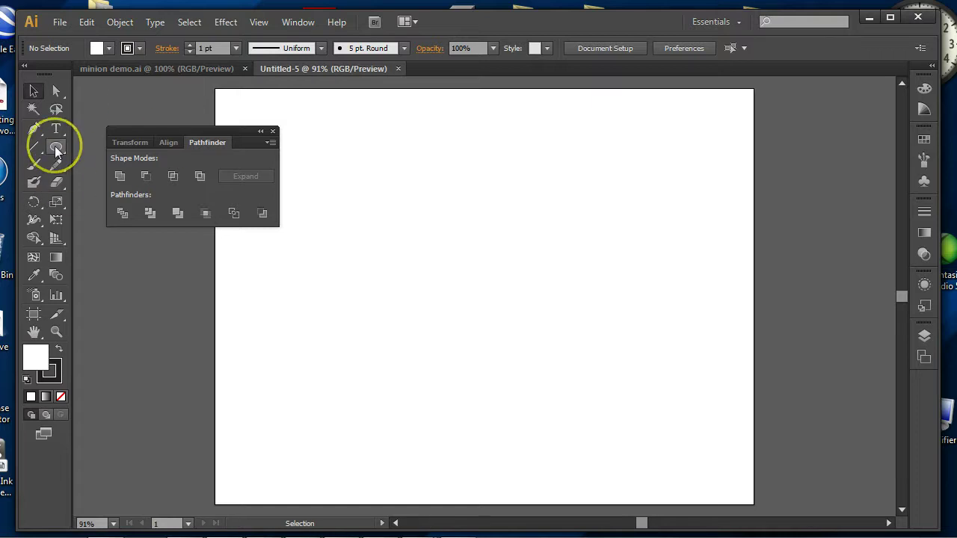
Draw a tall pill-shaped rounded rectangle about 205 × 321 pt for the minion's head
{"action": "left_click_drag", "start_coordinate": [56, 152], "coordinate": [110, 164]}
{"action": "left_click_drag", "start_coordinate": [440, 177], "coordinate": [575, 385]}
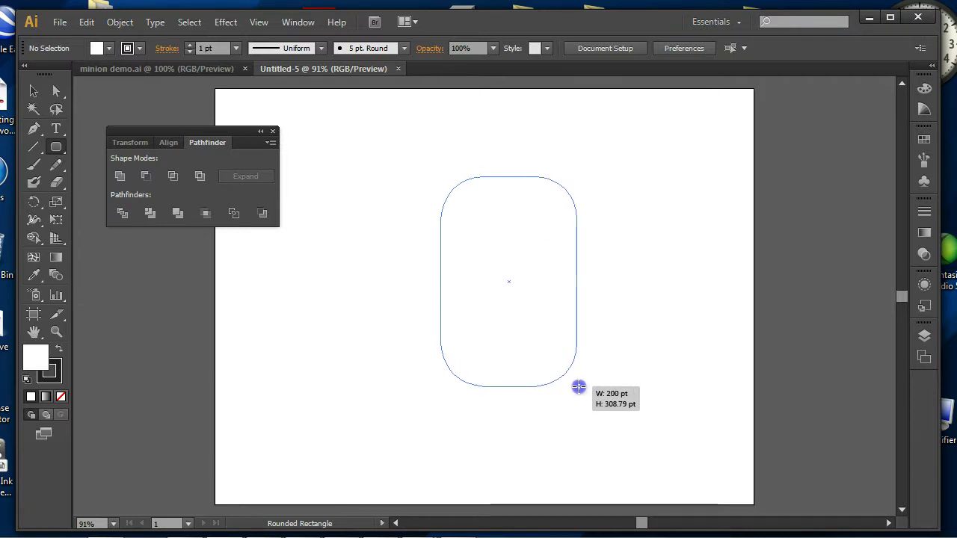
{"action": "left_click_drag", "start_coordinate": [579, 386], "coordinate": [579, 386]}
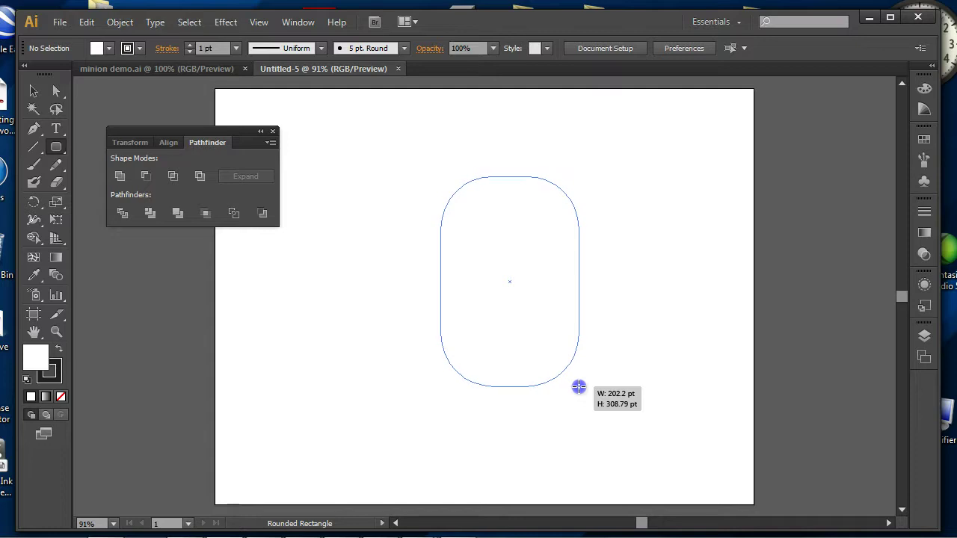
{"action": "left_click_drag", "start_coordinate": [578, 387], "coordinate": [581, 395]}
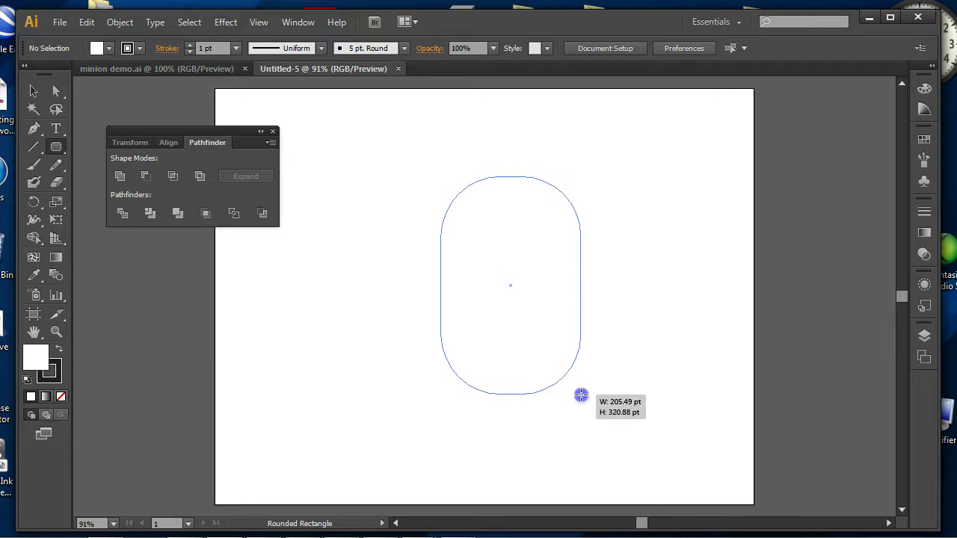
{"action": "left_click_drag", "start_coordinate": [581, 395], "coordinate": [581, 394]}
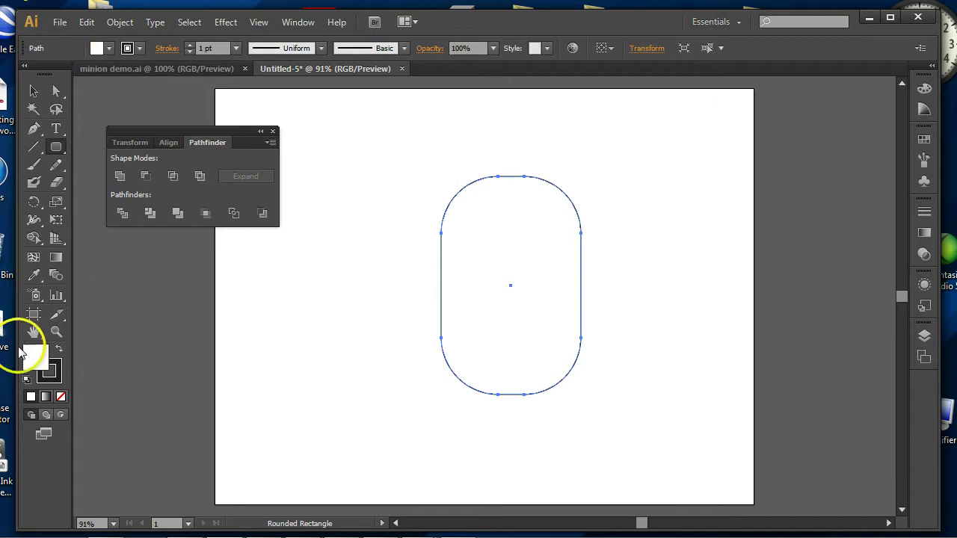
Fill the pill shape with CMYK Yellow and give it a 2 pt stroke
{"action": "left_click", "coordinate": [34, 356]}
{"action": "left_click", "coordinate": [34, 359]}
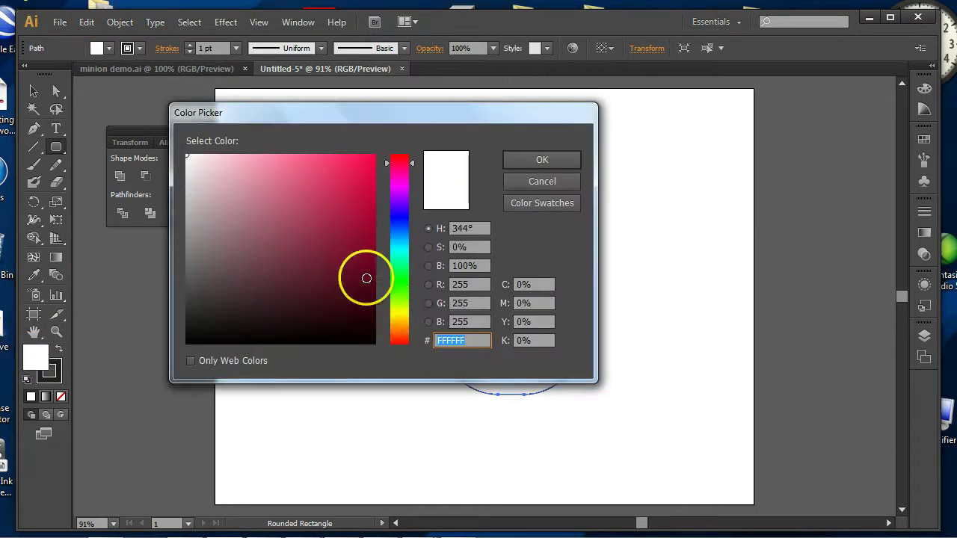
{"action": "left_click", "coordinate": [542, 180]}
{"action": "left_click", "coordinate": [109, 48]}
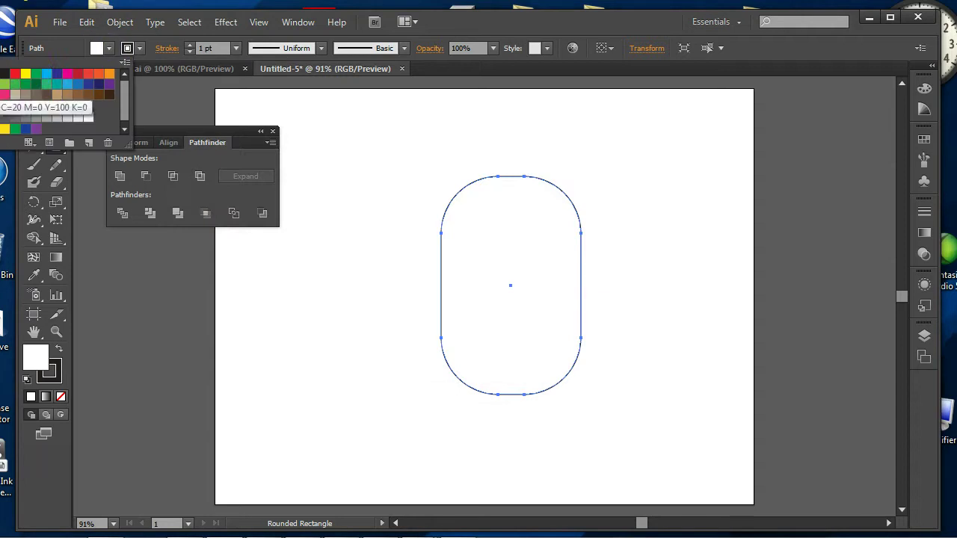
{"action": "left_click", "coordinate": [24, 74]}
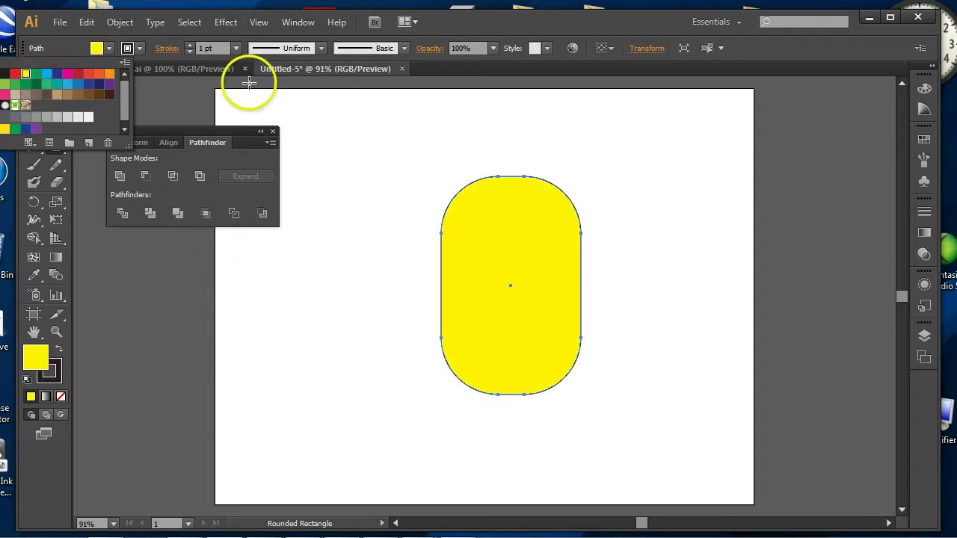
{"action": "left_click", "coordinate": [190, 44]}
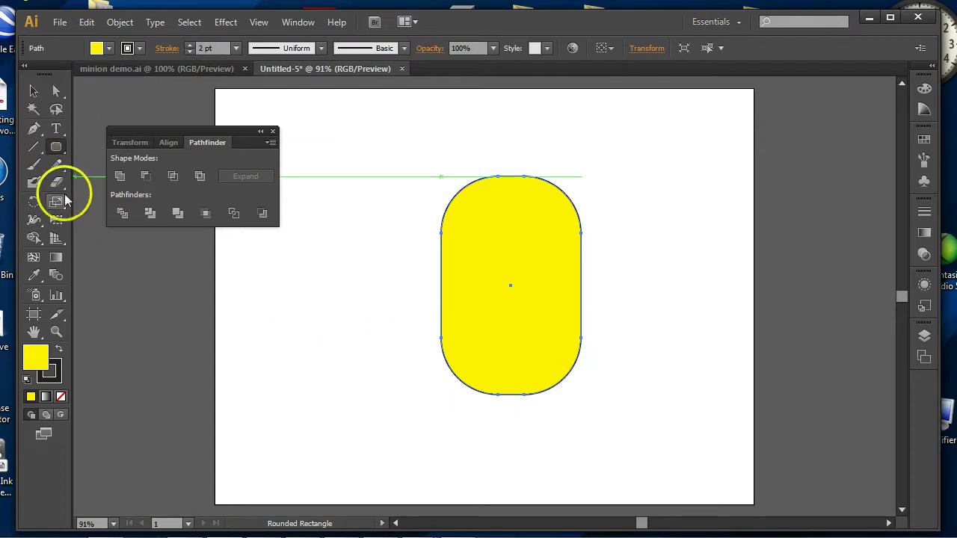
Draw a wide rectangle across the bottom of the yellow head
{"action": "left_click", "coordinate": [58, 149]}
{"action": "left_click", "coordinate": [103, 145]}
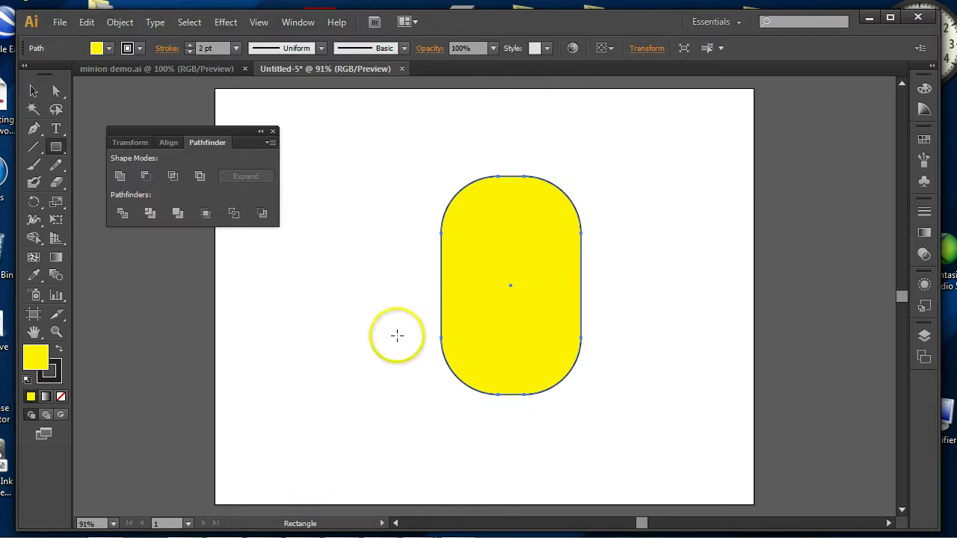
{"action": "left_click", "coordinate": [397, 340]}
{"action": "left_click", "coordinate": [510, 300]}
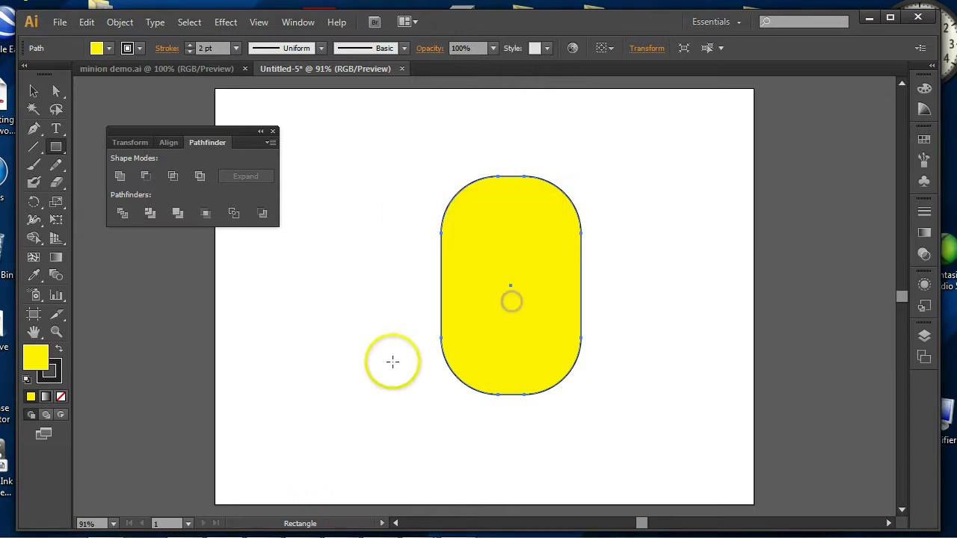
{"action": "left_click_drag", "start_coordinate": [400, 348], "coordinate": [617, 409]}
Subtract the rectangle from the head with Pathfinder Minus Front, leaving a flat base
{"action": "key", "text": "v"}
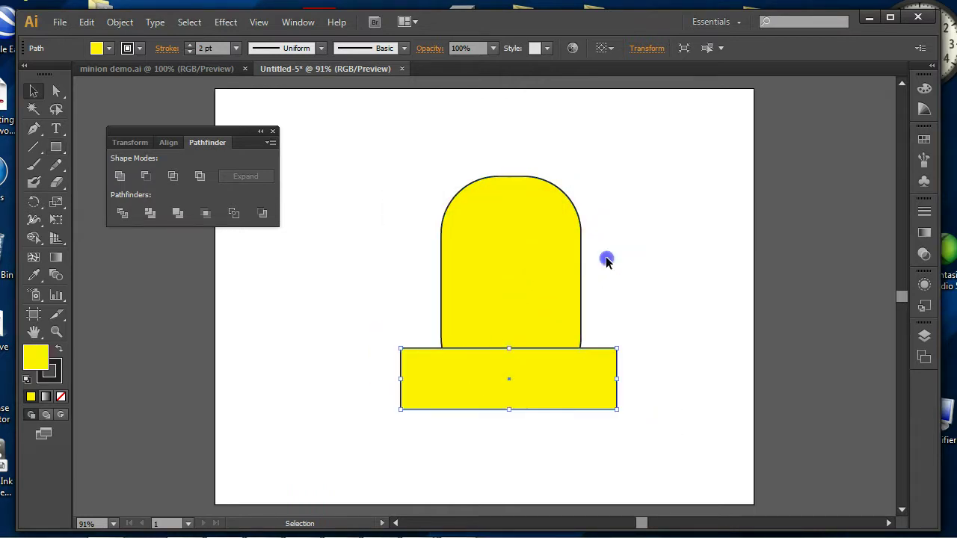
{"action": "left_click", "coordinate": [568, 306], "text": "shift"}
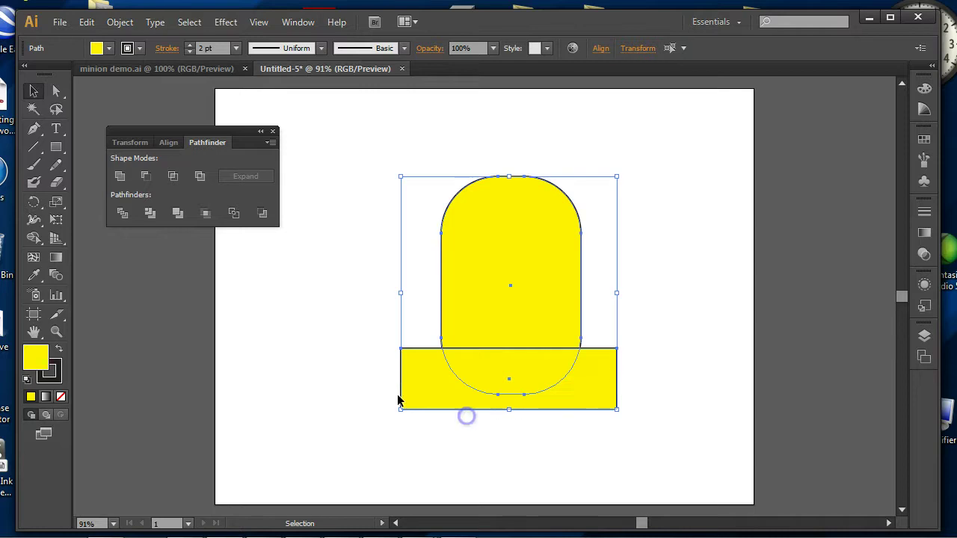
{"action": "left_click", "coordinate": [145, 176]}
{"action": "left_click", "coordinate": [560, 398]}
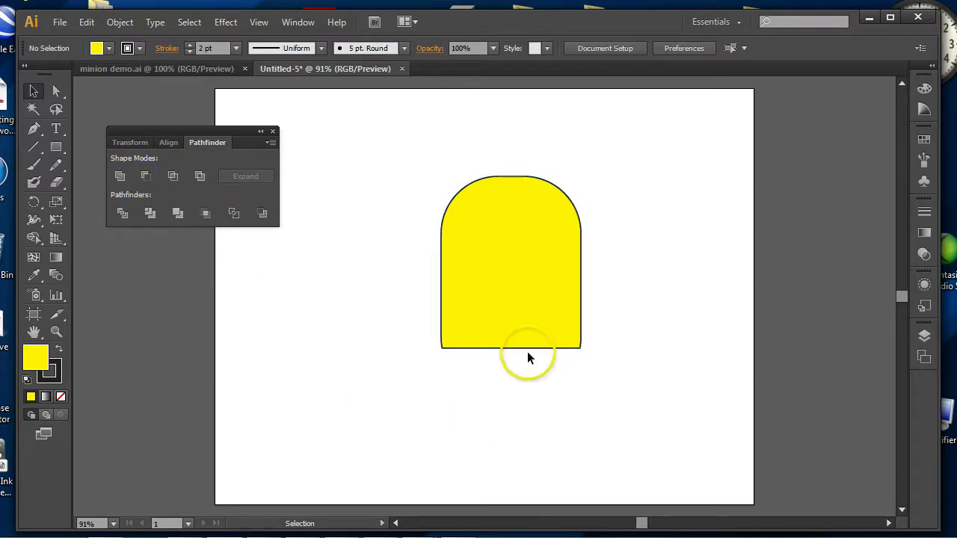
{"action": "left_click", "coordinate": [528, 348]}
{"action": "left_click", "coordinate": [431, 370]}
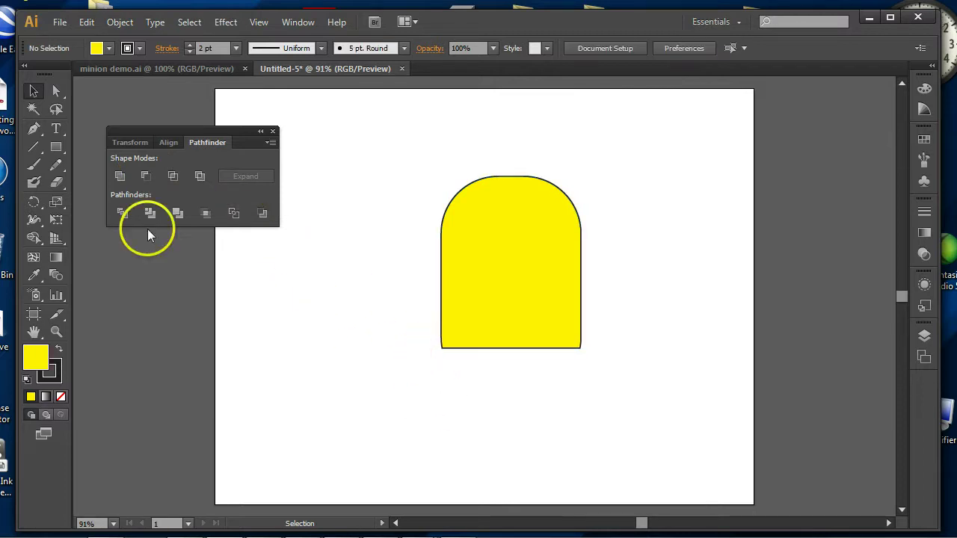
Convert the head's bottom-left and bottom-right corner anchors to smooth points
{"action": "left_click", "coordinate": [54, 92]}
{"action": "left_click_drag", "start_coordinate": [412, 332], "coordinate": [480, 368]}
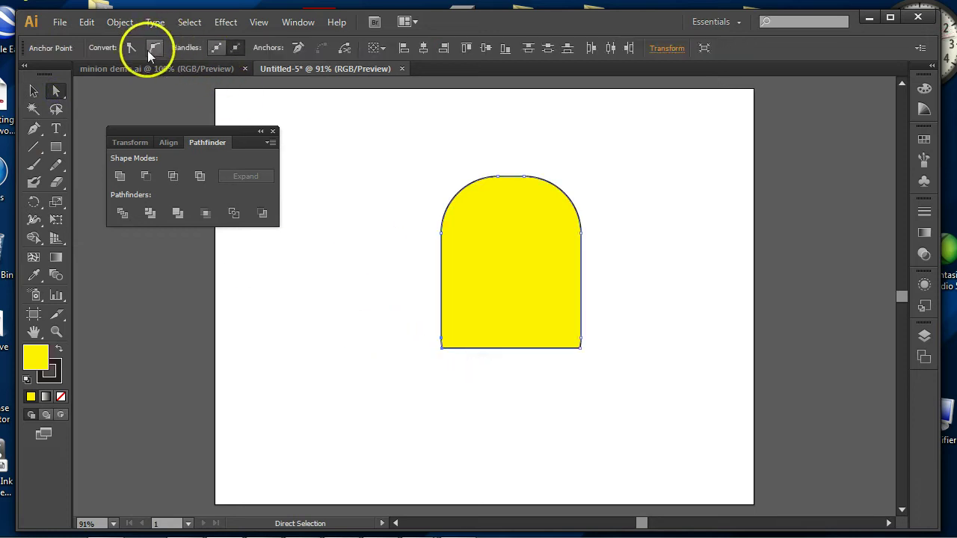
{"action": "left_click", "coordinate": [153, 49]}
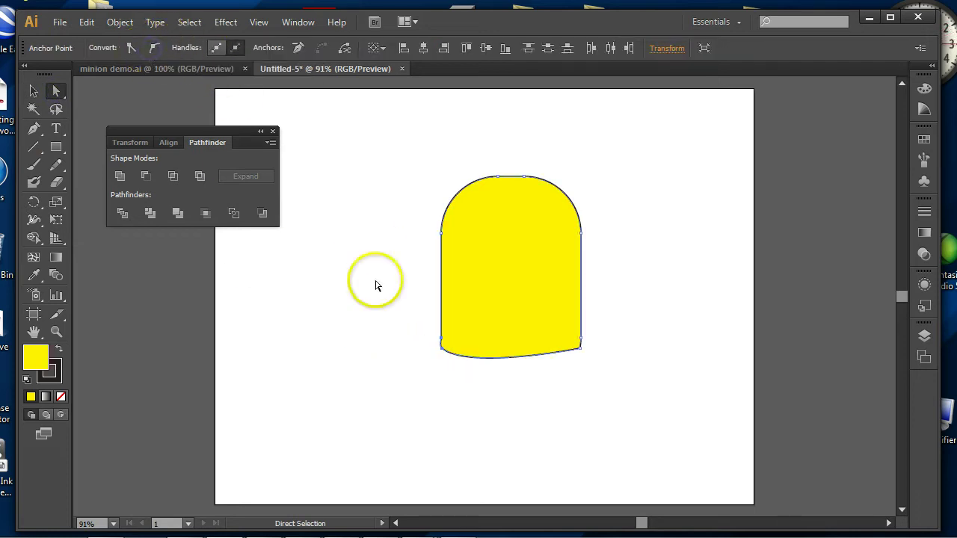
{"action": "left_click_drag", "start_coordinate": [563, 358], "coordinate": [562, 358]}
{"action": "left_click", "coordinate": [154, 49]}
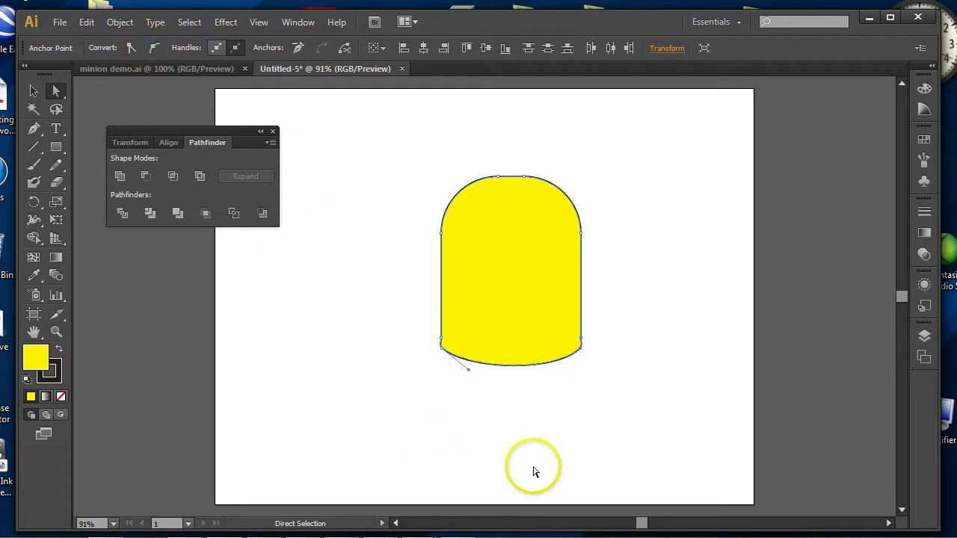
Drag the handles to curve the base into a gentle arc, then view the minion demo.ai document
{"action": "left_click", "coordinate": [580, 346]}
{"action": "left_click_drag", "start_coordinate": [555, 380], "coordinate": [539, 384]}
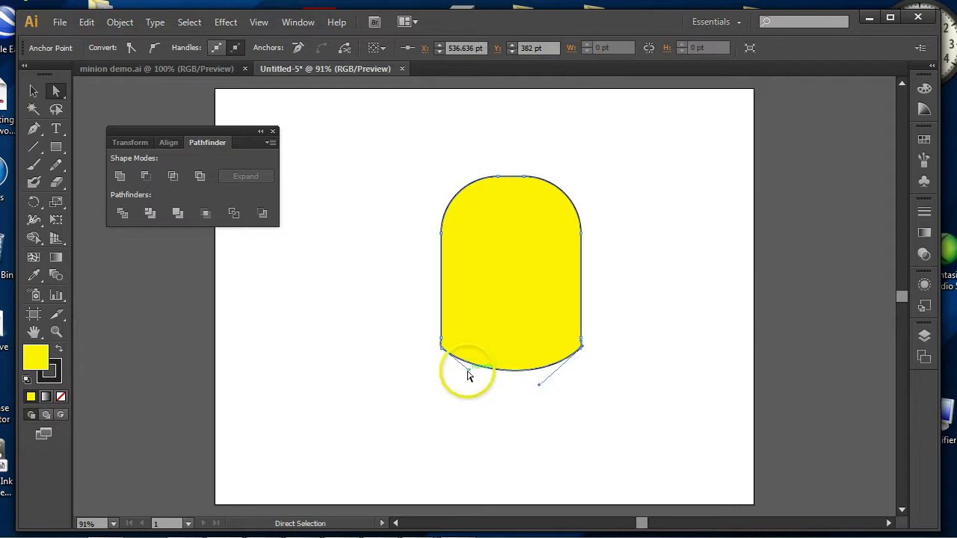
{"action": "left_click_drag", "start_coordinate": [470, 375], "coordinate": [479, 376]}
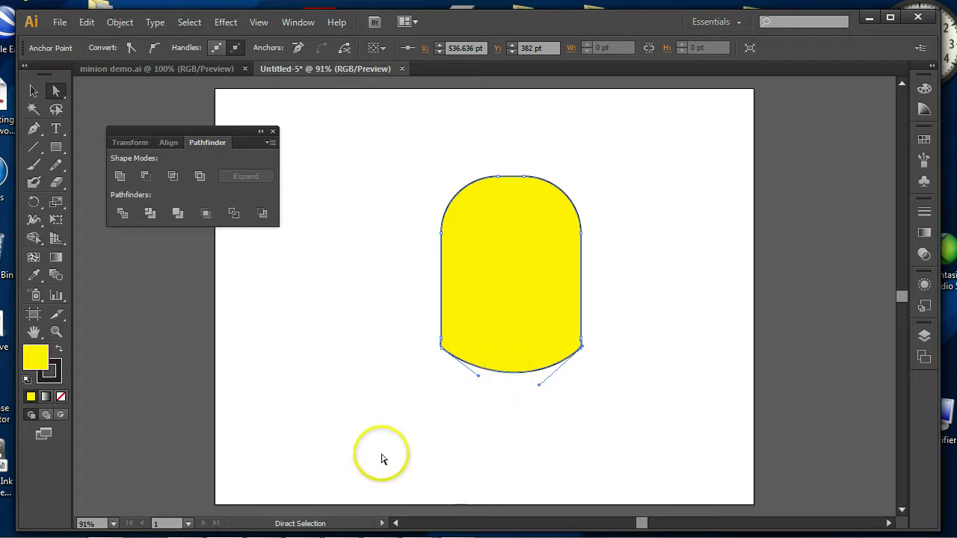
{"action": "left_click", "coordinate": [177, 68]}
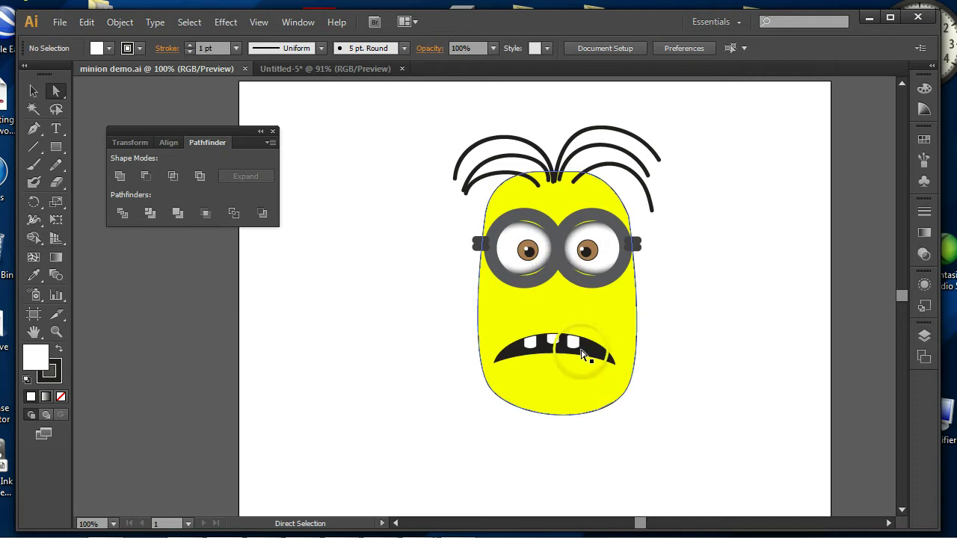
In Untitled-5, draw a small 77 × 70 pt ellipse beside the head, white fill, 0 pt stroke
{"action": "left_click", "coordinate": [298, 69]}
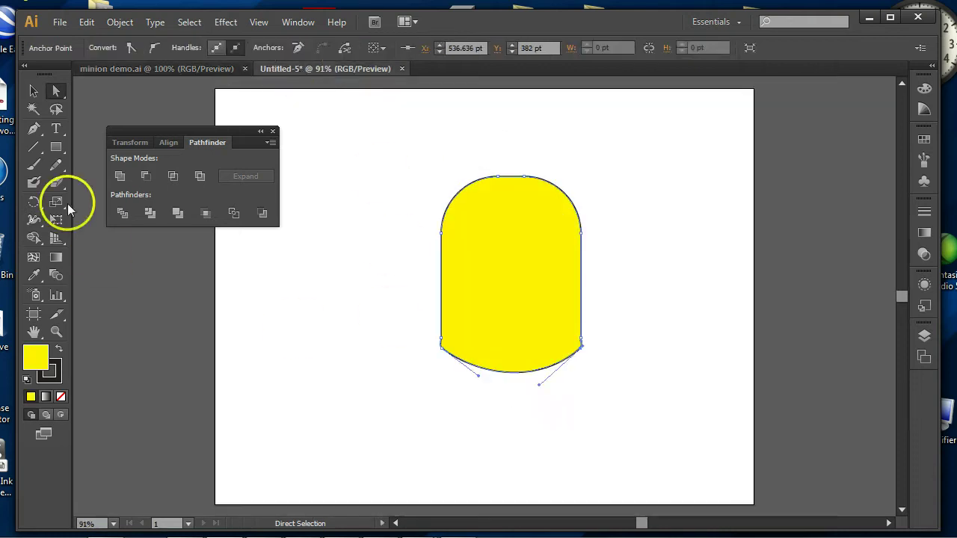
{"action": "left_click_drag", "start_coordinate": [56, 146], "coordinate": [118, 184]}
{"action": "left_click_drag", "start_coordinate": [287, 272], "coordinate": [340, 319]}
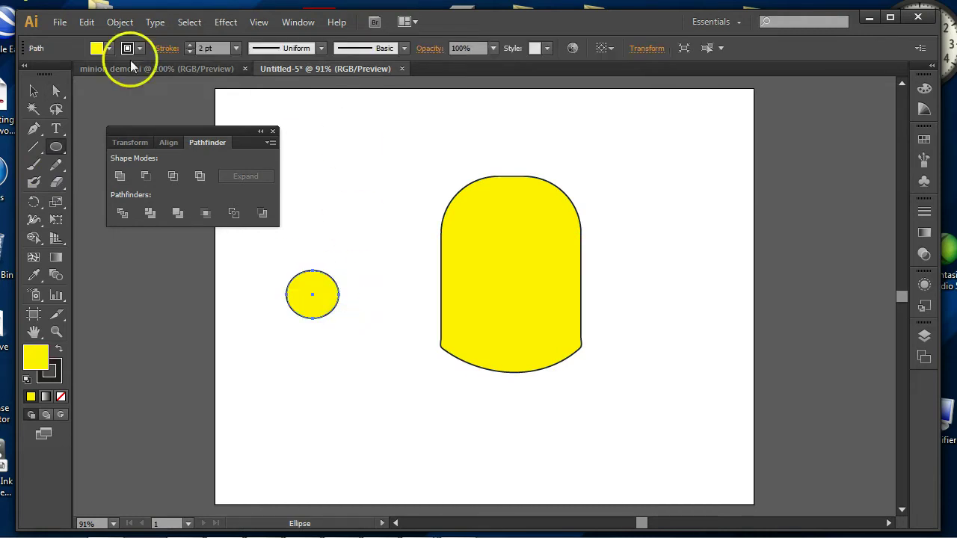
{"action": "left_click", "coordinate": [108, 49]}
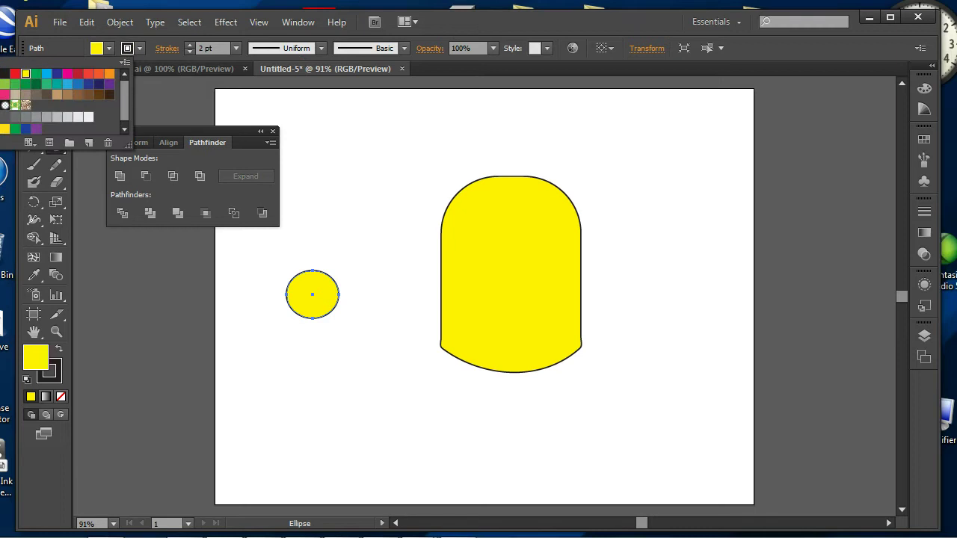
{"action": "left_click", "coordinate": [15, 104]}
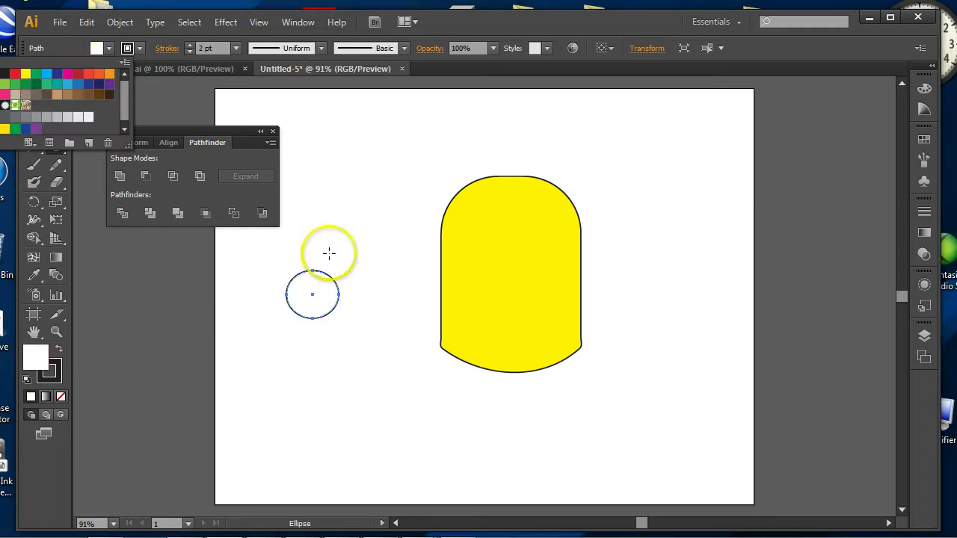
{"action": "left_click", "coordinate": [189, 51]}
{"action": "left_click", "coordinate": [189, 51]}
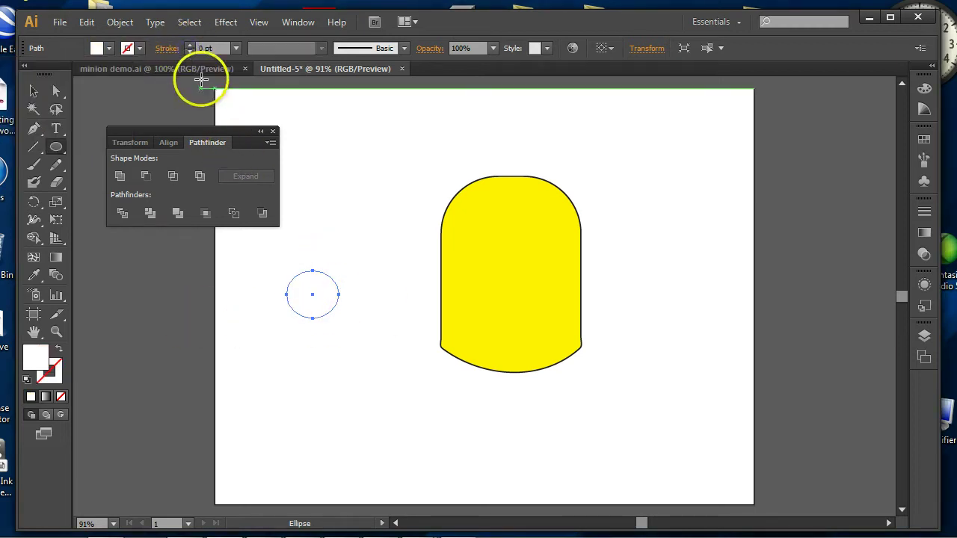
Add an Inner Glow to the white circle with a near-black glow colour
{"action": "left_click", "coordinate": [238, 24]}
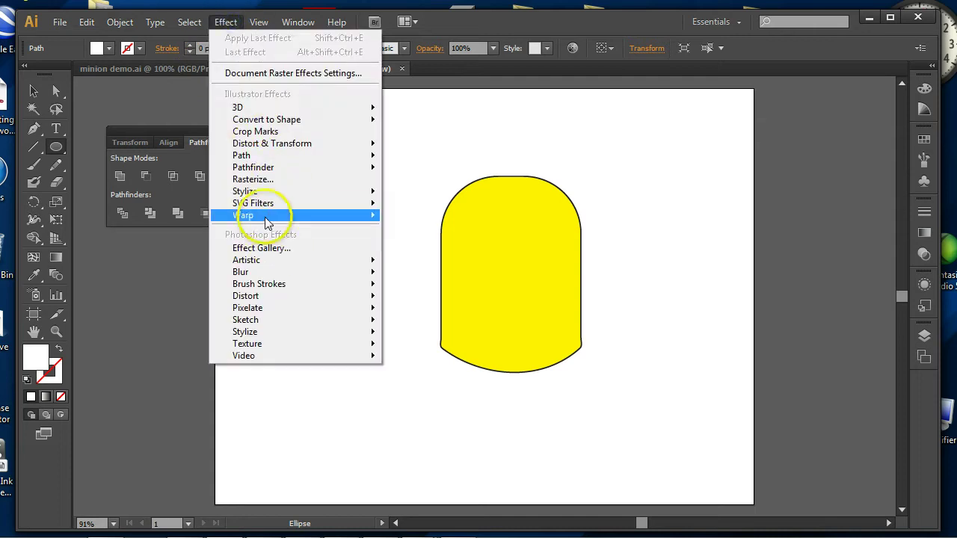
{"action": "mouse_move", "coordinate": [263, 195]}
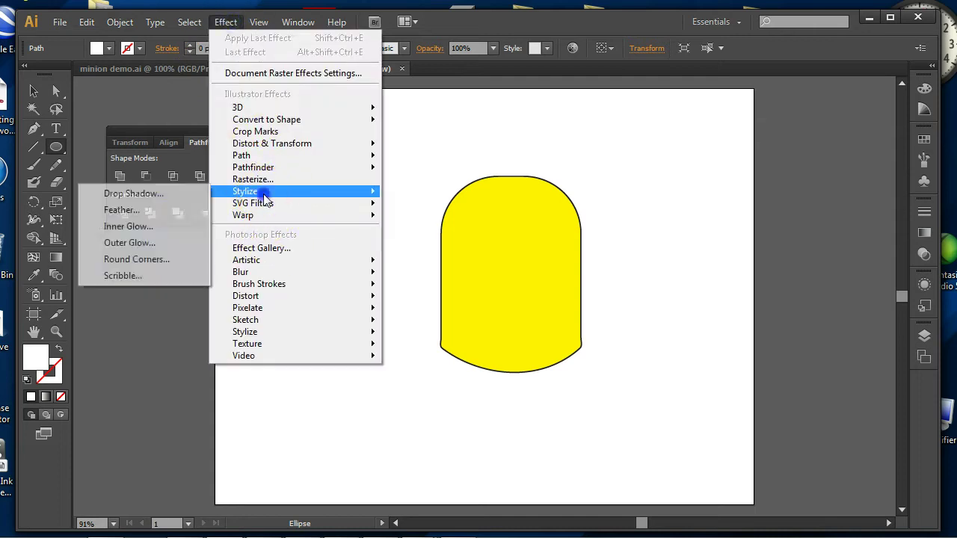
{"action": "left_click", "coordinate": [142, 228]}
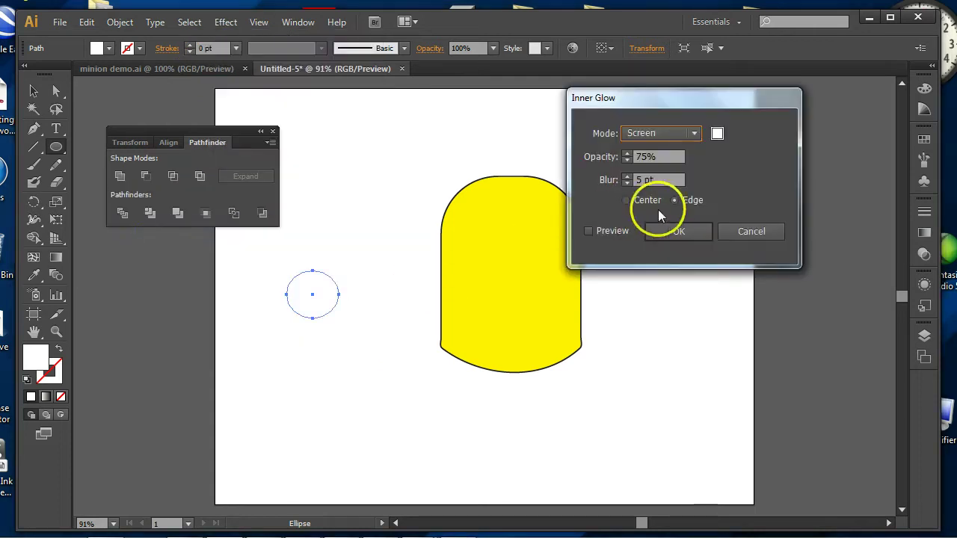
{"action": "left_click", "coordinate": [716, 133]}
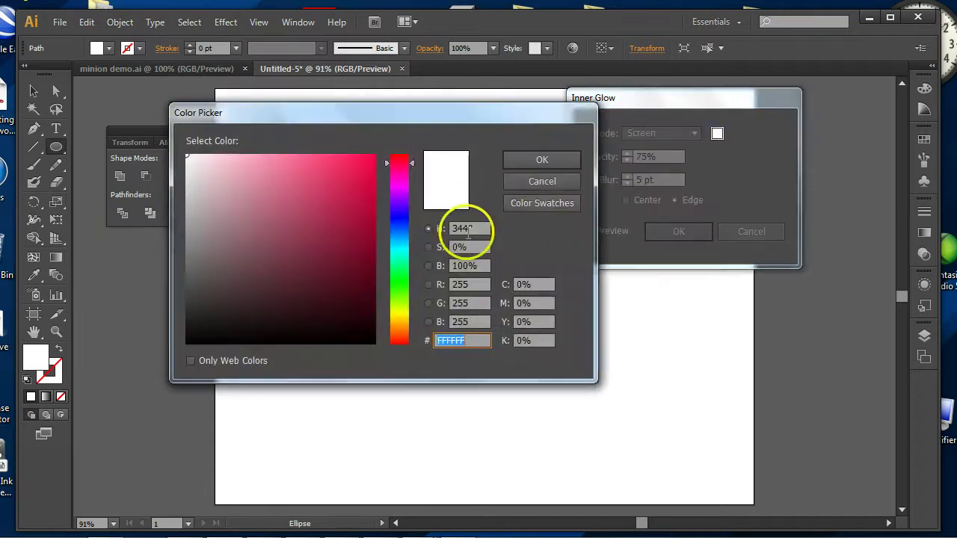
{"action": "left_click_drag", "start_coordinate": [189, 322], "coordinate": [184, 342]}
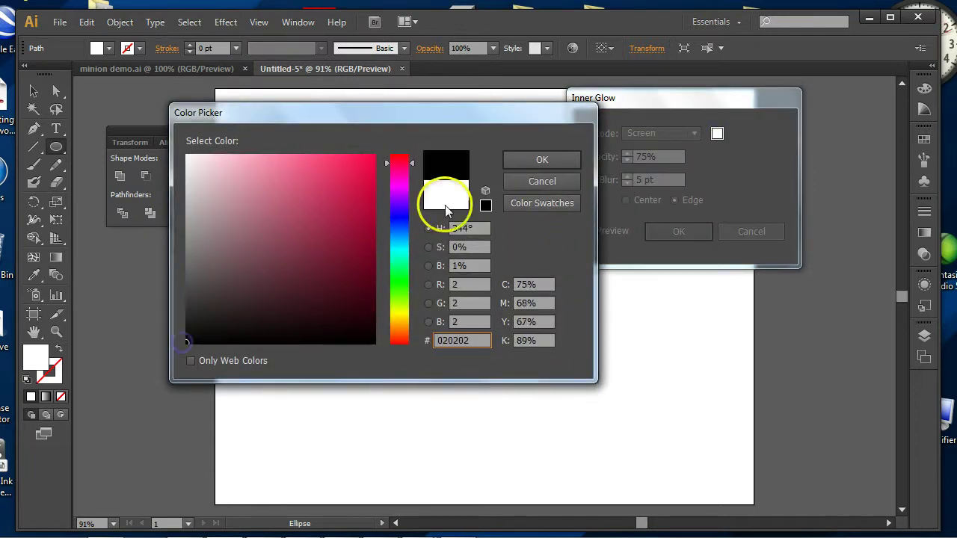
{"action": "left_click", "coordinate": [533, 161]}
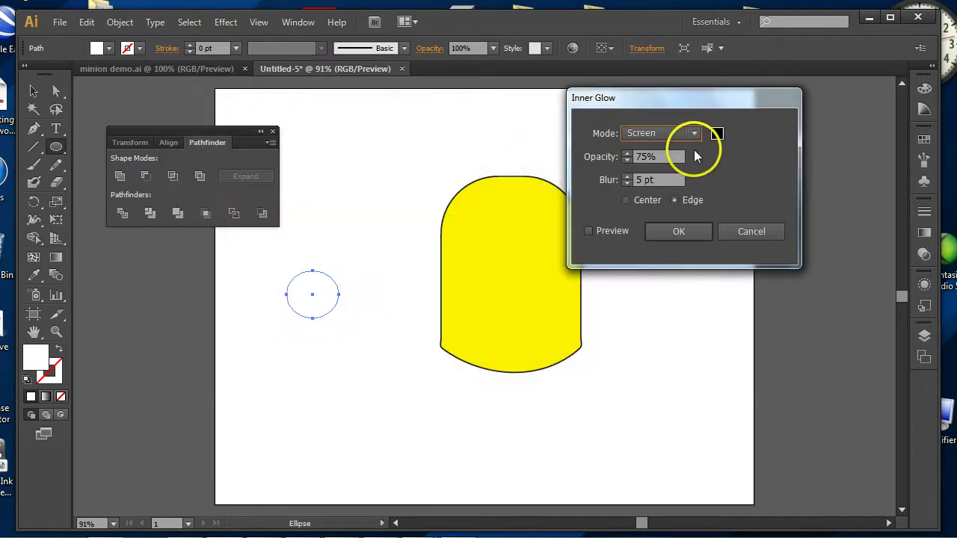
Set the glow to Normal, 75% opacity, Edge, with a 9 pt blur, and apply it
{"action": "left_click", "coordinate": [674, 135]}
{"action": "left_click", "coordinate": [663, 150]}
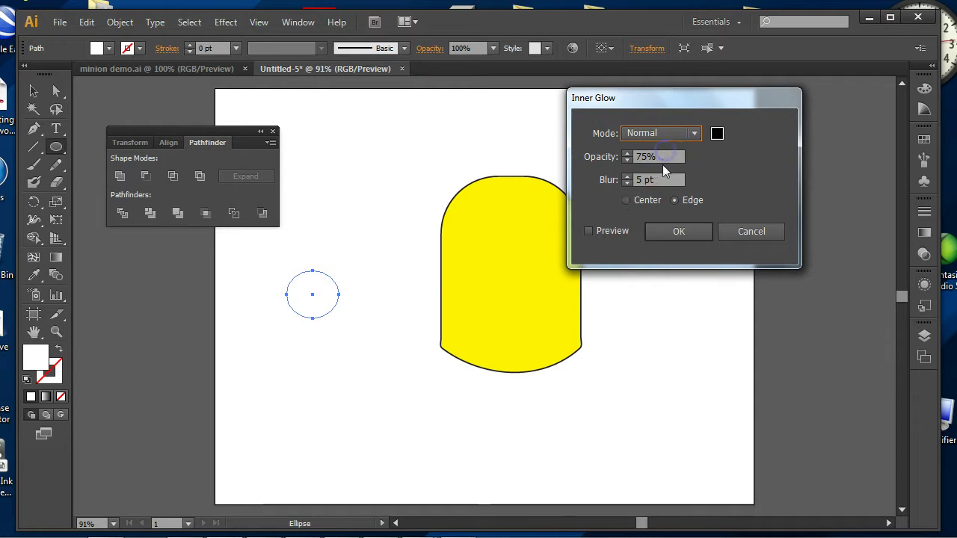
{"action": "left_click", "coordinate": [627, 177]}
{"action": "left_click", "coordinate": [626, 177]}
{"action": "left_click", "coordinate": [627, 177]}
{"action": "left_click", "coordinate": [626, 177]}
{"action": "left_click", "coordinate": [627, 177]}
{"action": "left_click", "coordinate": [626, 177]}
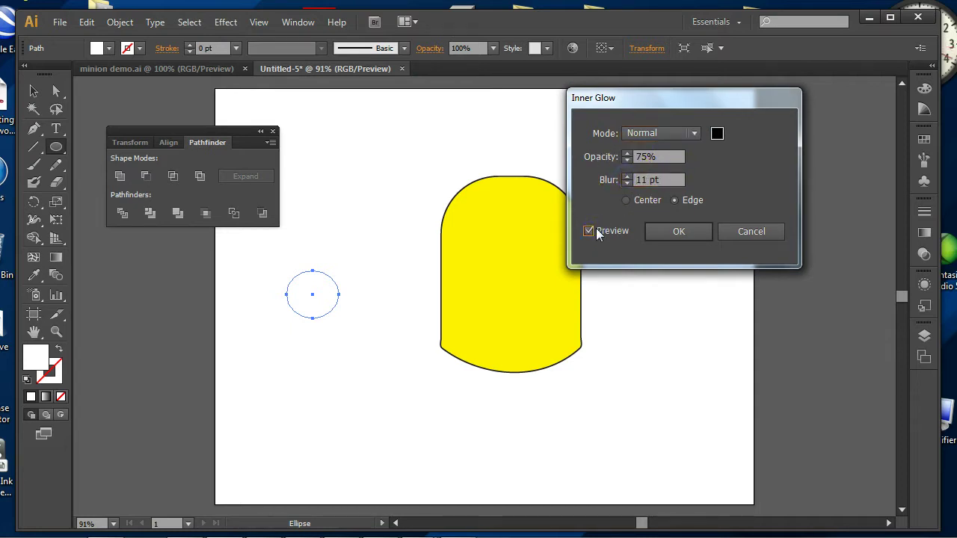
{"action": "left_click", "coordinate": [629, 177]}
{"action": "left_click", "coordinate": [629, 178]}
{"action": "left_click", "coordinate": [629, 177]}
{"action": "left_click", "coordinate": [629, 177]}
{"action": "left_click", "coordinate": [629, 177]}
{"action": "left_click", "coordinate": [629, 177]}
{"action": "left_click", "coordinate": [629, 178]}
{"action": "left_click", "coordinate": [629, 177]}
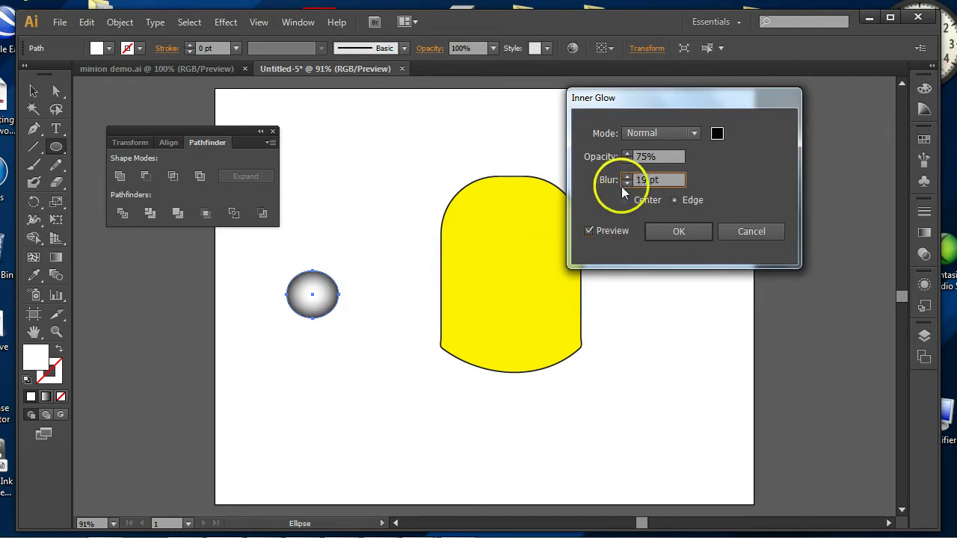
{"action": "left_click", "coordinate": [626, 183]}
{"action": "left_click", "coordinate": [626, 183]}
{"action": "left_click", "coordinate": [627, 183]}
{"action": "left_click", "coordinate": [627, 183]}
{"action": "left_click", "coordinate": [627, 184]}
{"action": "left_click", "coordinate": [627, 183]}
{"action": "left_click", "coordinate": [626, 184]}
{"action": "left_click", "coordinate": [627, 184]}
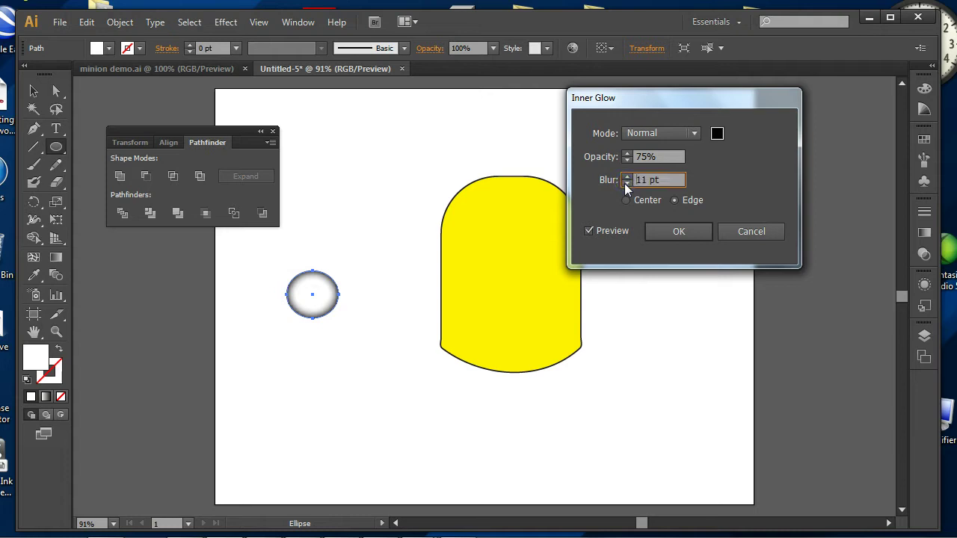
{"action": "left_click", "coordinate": [626, 183]}
{"action": "left_click", "coordinate": [627, 183]}
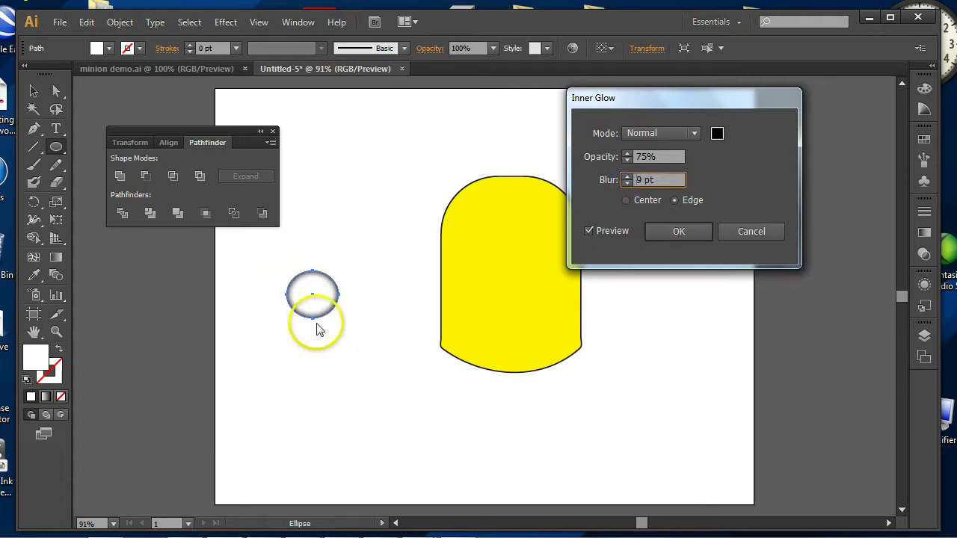
{"action": "left_click", "coordinate": [686, 234]}
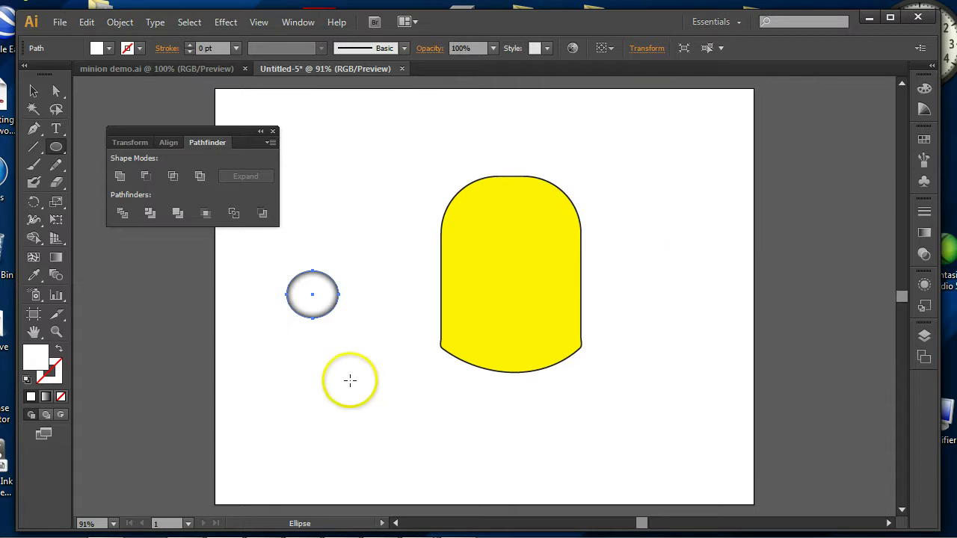
{"action": "left_click", "coordinate": [33, 91]}
Zoom to 300% on the eyeball and draw a small brown-filled circle beside it
{"action": "left_click", "coordinate": [318, 391]}
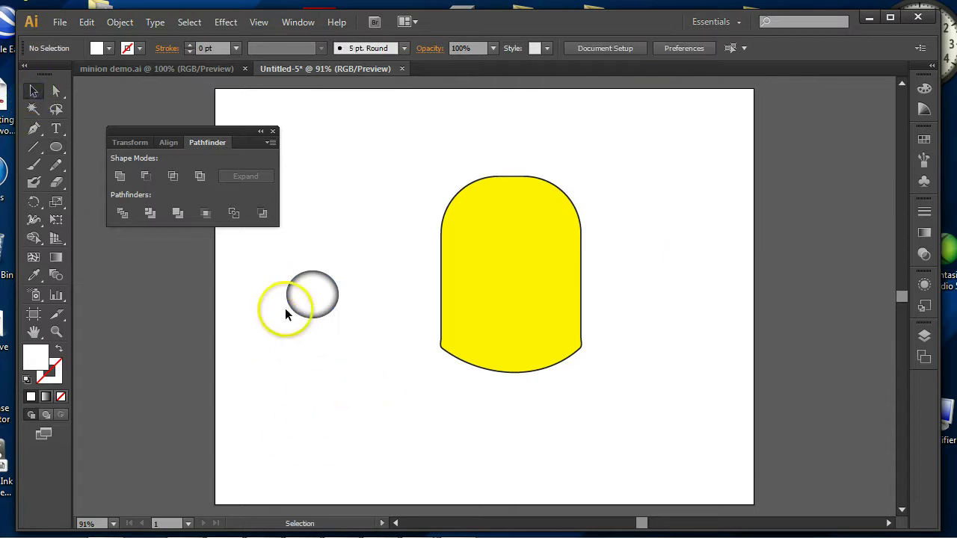
{"action": "key", "text": "a"}
{"action": "key", "text": "ctrl+plus"}
{"action": "key", "text": "ctrl+plus"}
{"action": "key", "text": "space"}
{"action": "left_click_drag", "start_coordinate": [333, 366], "coordinate": [501, 383]}
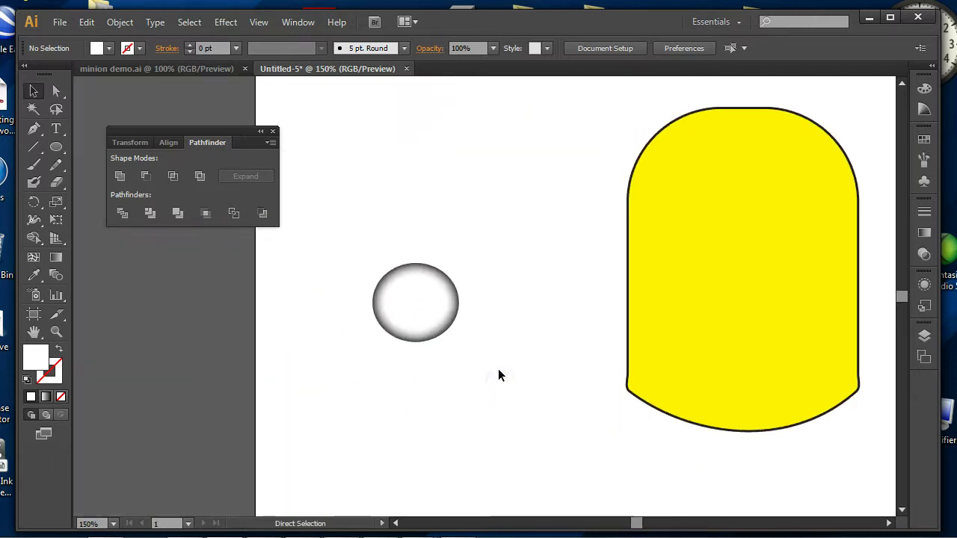
{"action": "key", "text": "ctrl+plus"}
{"action": "key", "text": "ctrl+plus"}
{"action": "left_click_drag", "start_coordinate": [483, 415], "coordinate": [536, 412]}
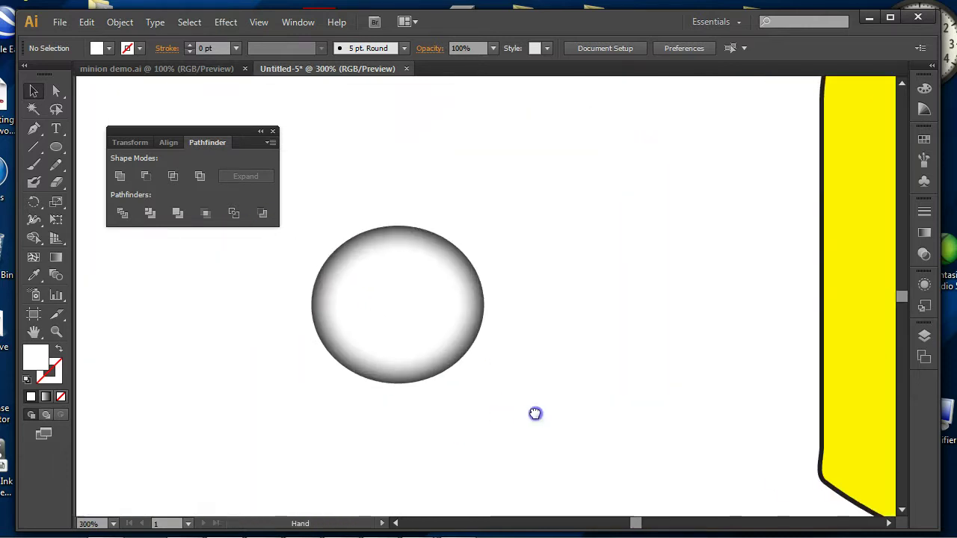
{"action": "left_click", "coordinate": [56, 147]}
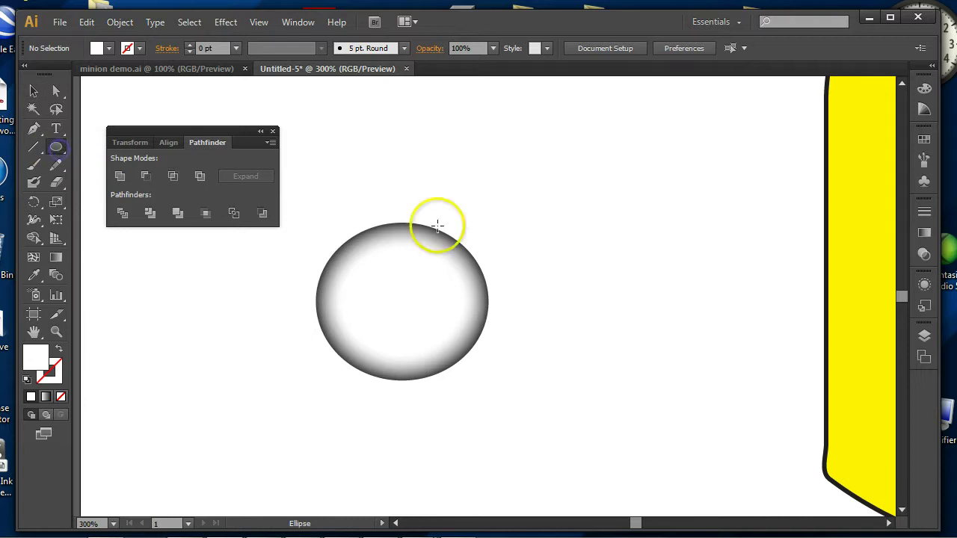
{"action": "left_click_drag", "start_coordinate": [536, 181], "coordinate": [595, 240]}
{"action": "left_click", "coordinate": [105, 49]}
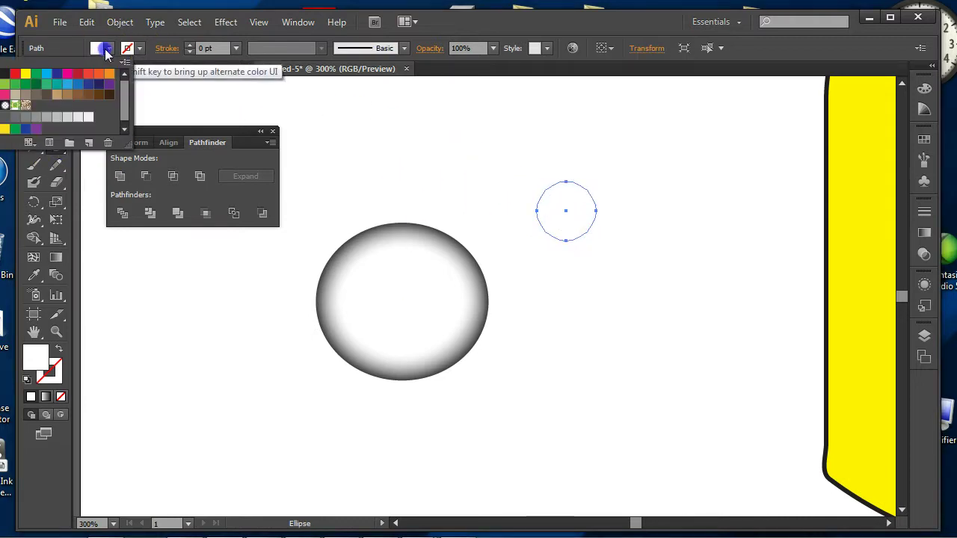
{"action": "left_click", "coordinate": [77, 96]}
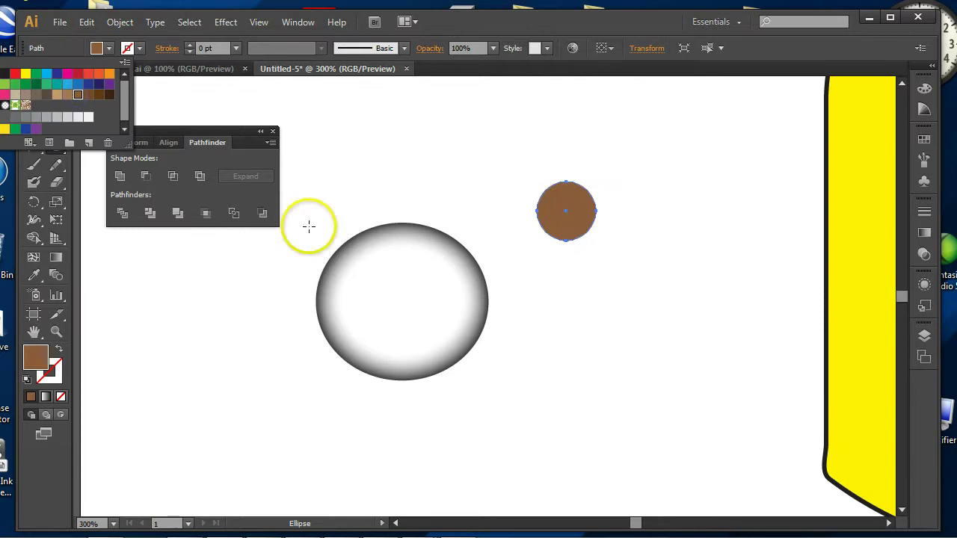
Move the brown circle into the eyeball, then view the minion demo.ai reference
{"action": "key", "text": "v"}
{"action": "left_click", "coordinate": [214, 329]}
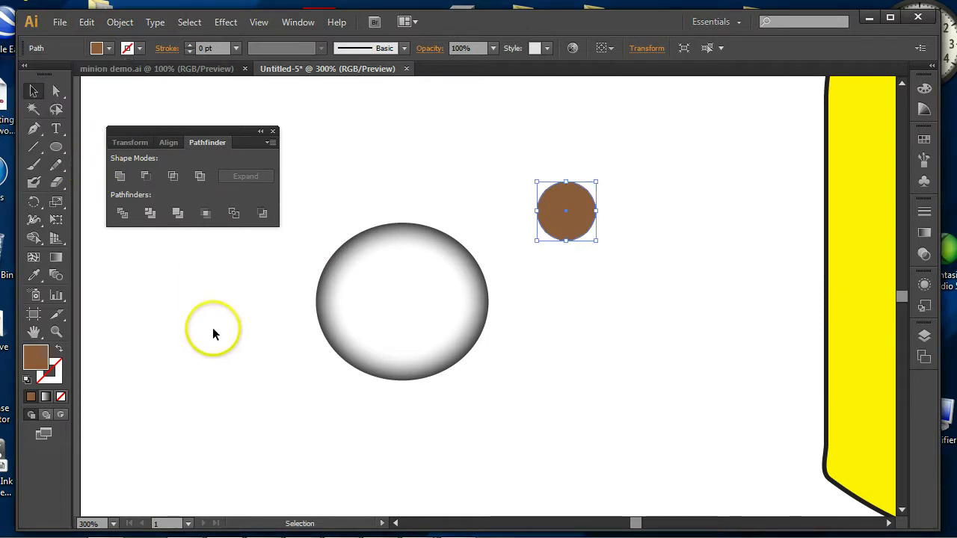
{"action": "left_click_drag", "start_coordinate": [575, 233], "coordinate": [441, 335]}
{"action": "left_click", "coordinate": [178, 70]}
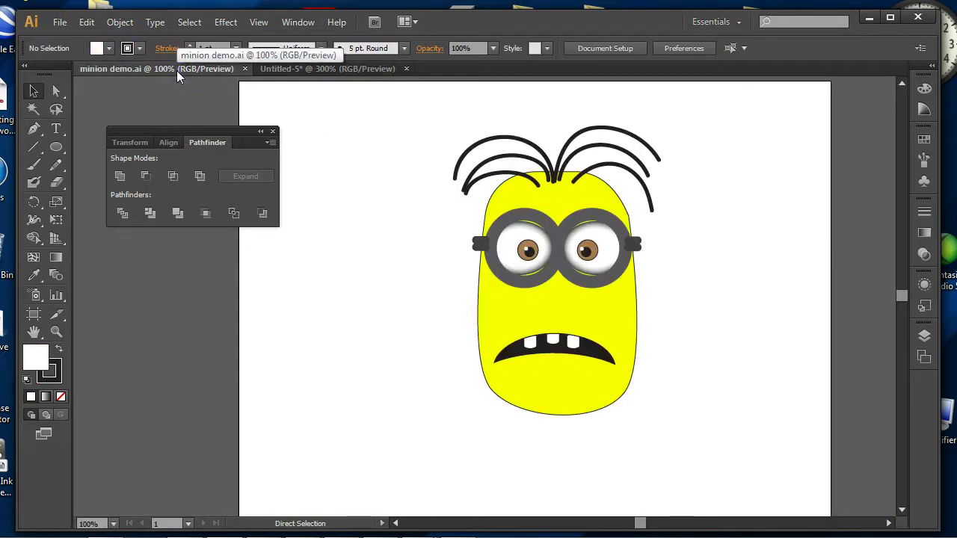
Back in Untitled-5, centre the brown iris and give it a 1 pt black outline
{"action": "left_click", "coordinate": [305, 72]}
{"action": "left_click_drag", "start_coordinate": [442, 329], "coordinate": [425, 330]}
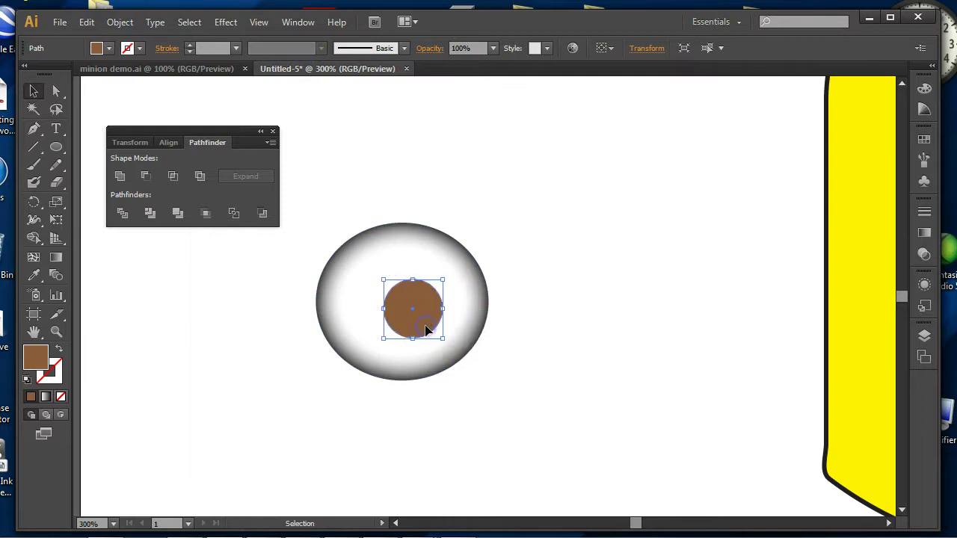
{"action": "left_click", "coordinate": [189, 44]}
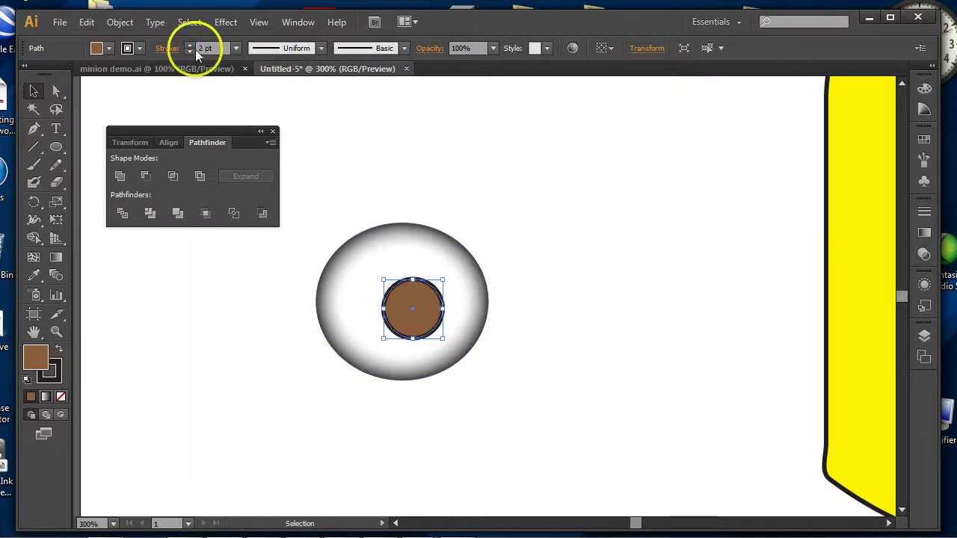
{"action": "left_click", "coordinate": [191, 52]}
{"action": "left_click", "coordinate": [593, 268]}
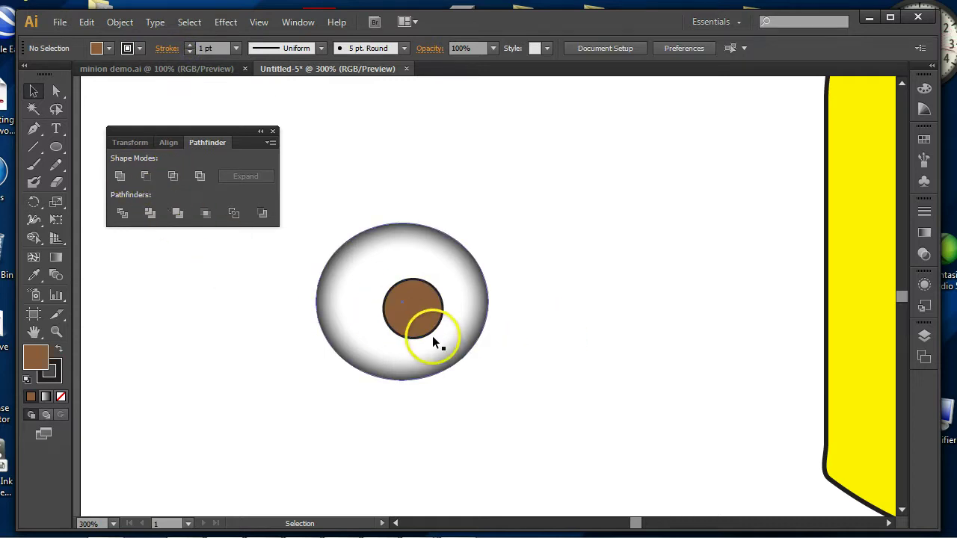
Duplicate the iris, shrink the copy to pupil size, and fill it black
{"action": "left_click_drag", "start_coordinate": [426, 323], "coordinate": [593, 238]}
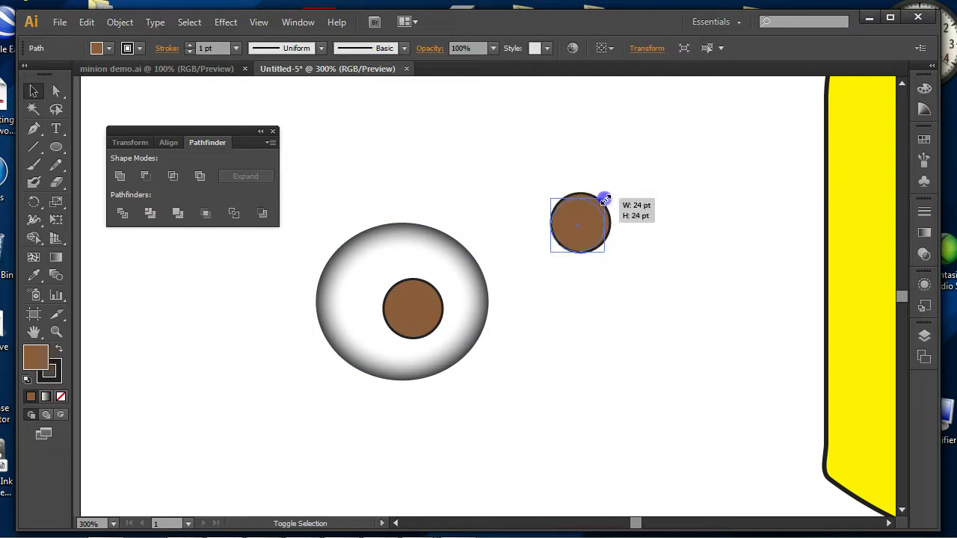
{"action": "left_click_drag", "start_coordinate": [602, 204], "coordinate": [584, 220]}
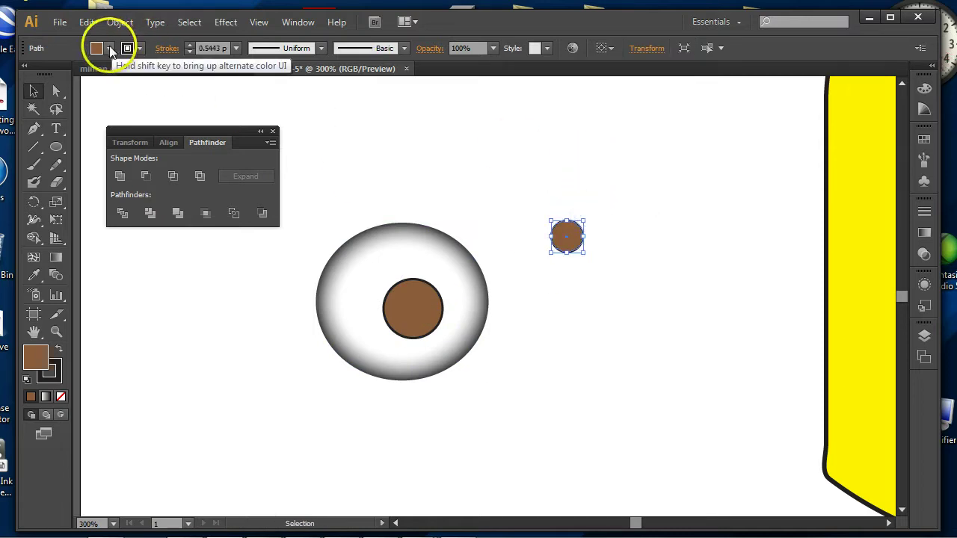
{"action": "left_click", "coordinate": [110, 48]}
{"action": "left_click", "coordinate": [5, 74]}
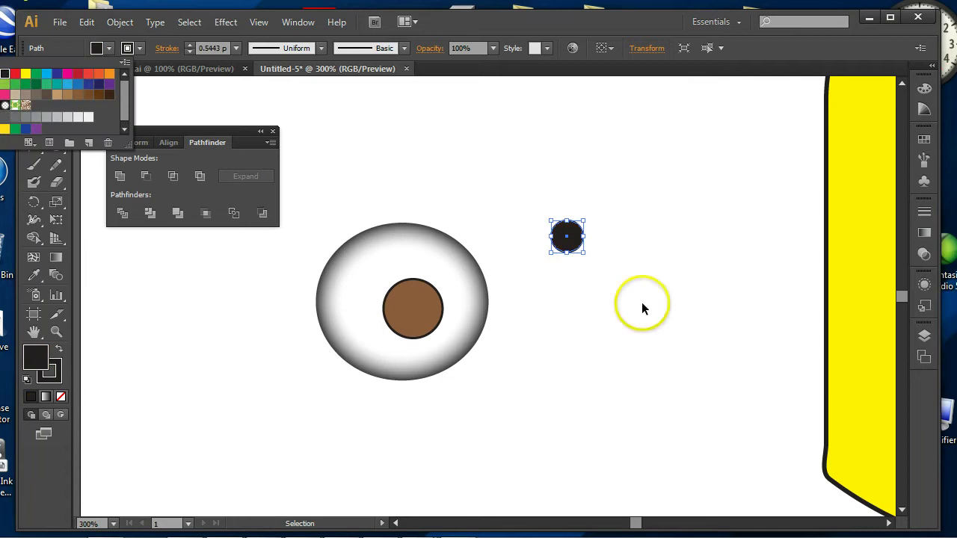
{"action": "left_click", "coordinate": [567, 236]}
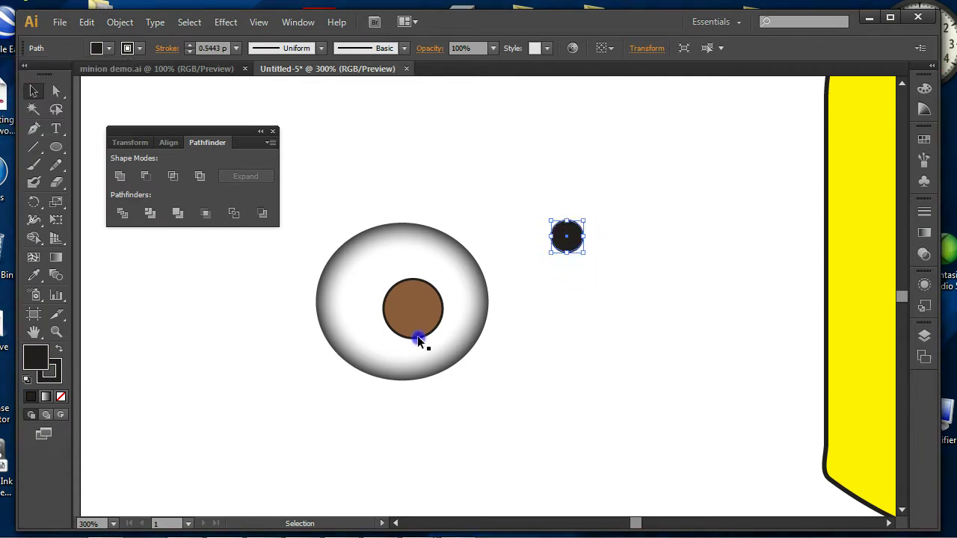
Move the black pupil into the iris and draw a tiny 6.67 pt circle above the eye
{"action": "left_click_drag", "start_coordinate": [568, 236], "coordinate": [426, 316]}
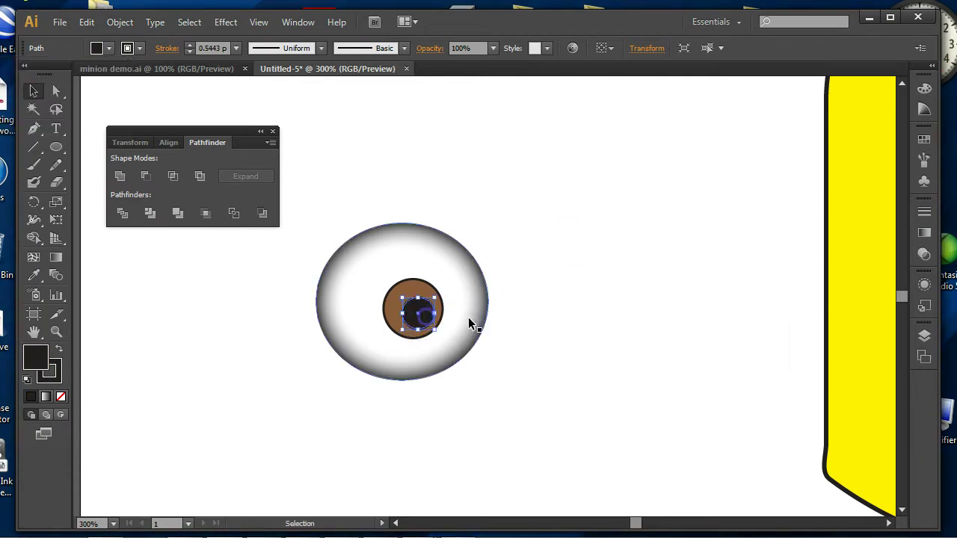
{"action": "left_click", "coordinate": [560, 305]}
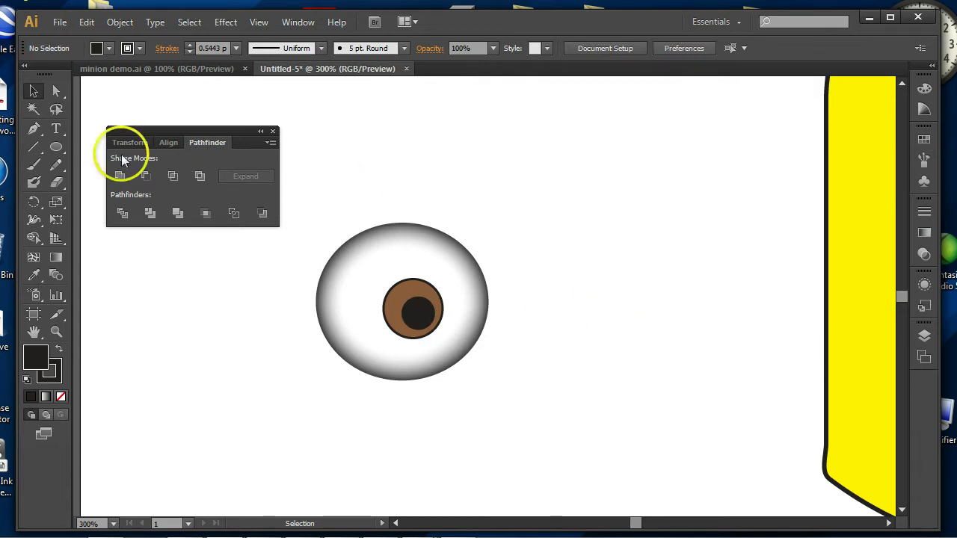
{"action": "left_click", "coordinate": [54, 149]}
{"action": "left_click_drag", "start_coordinate": [443, 144], "coordinate": [458, 161]}
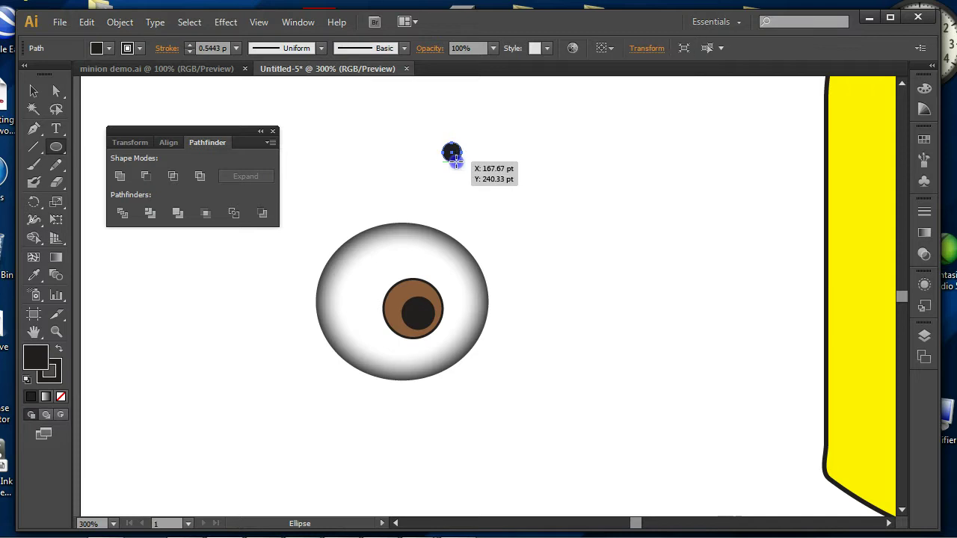
Fill the tiny circle white and set its stroke to 0 pt
{"action": "left_click", "coordinate": [102, 48]}
{"action": "left_click", "coordinate": [88, 116]}
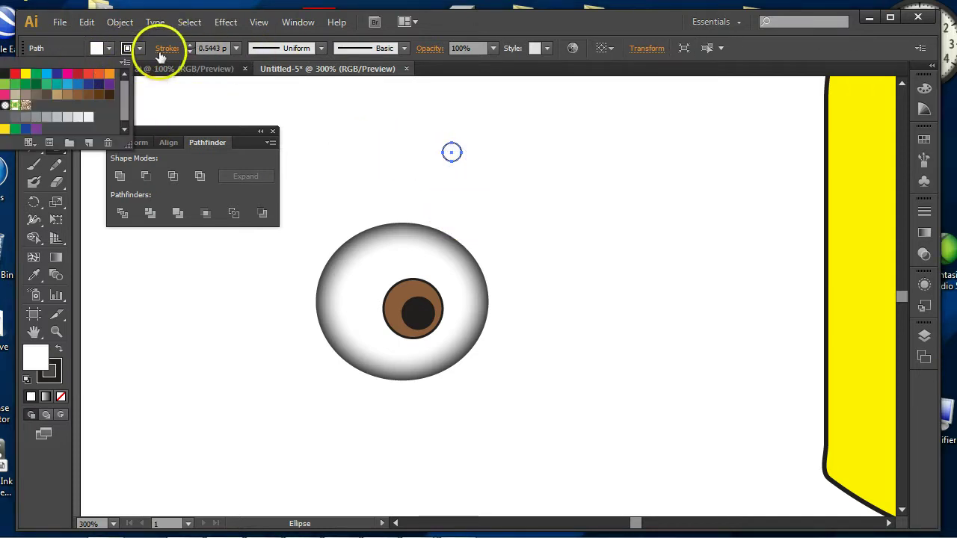
{"action": "left_click", "coordinate": [189, 52]}
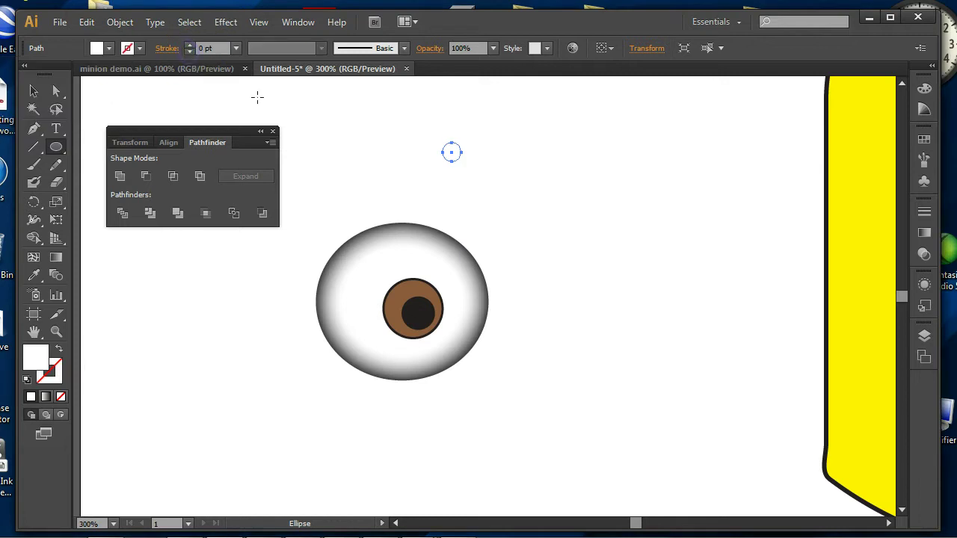
Place the white dot on the pupil's upper left as a glint, then select the whole eye
{"action": "key", "text": "v"}
{"action": "left_click", "coordinate": [511, 169]}
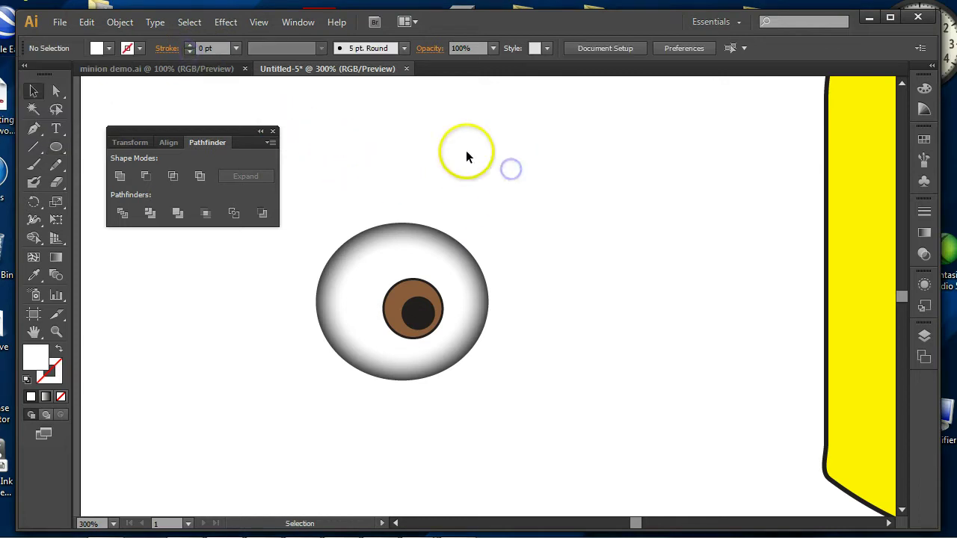
{"action": "left_click", "coordinate": [451, 154]}
{"action": "left_click_drag", "start_coordinate": [454, 157], "coordinate": [407, 310]}
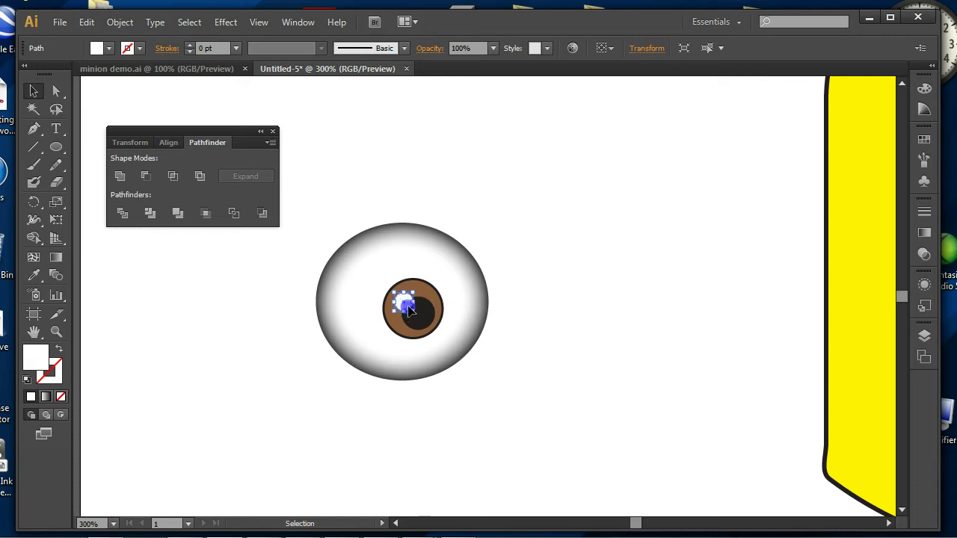
{"action": "left_click", "coordinate": [535, 263]}
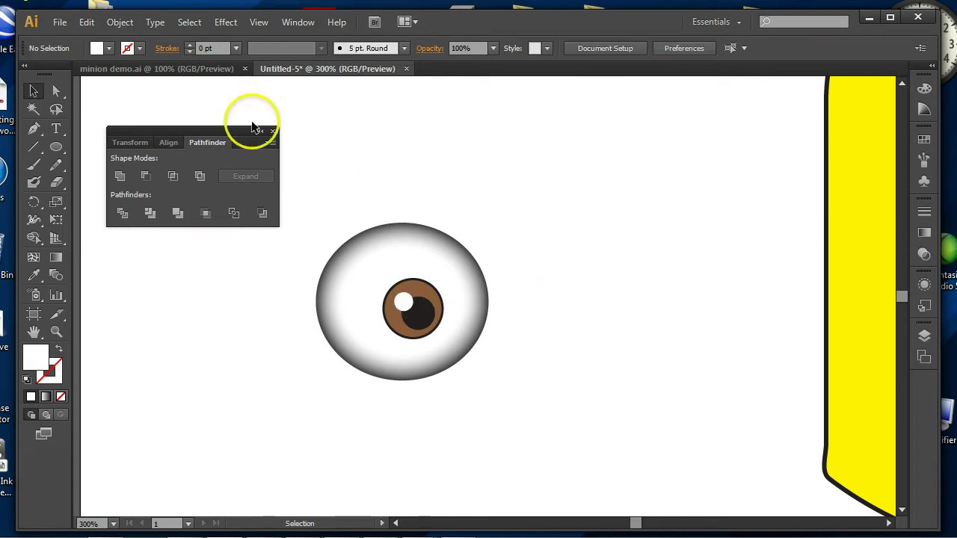
{"action": "left_click_drag", "start_coordinate": [216, 132], "coordinate": [198, 92]}
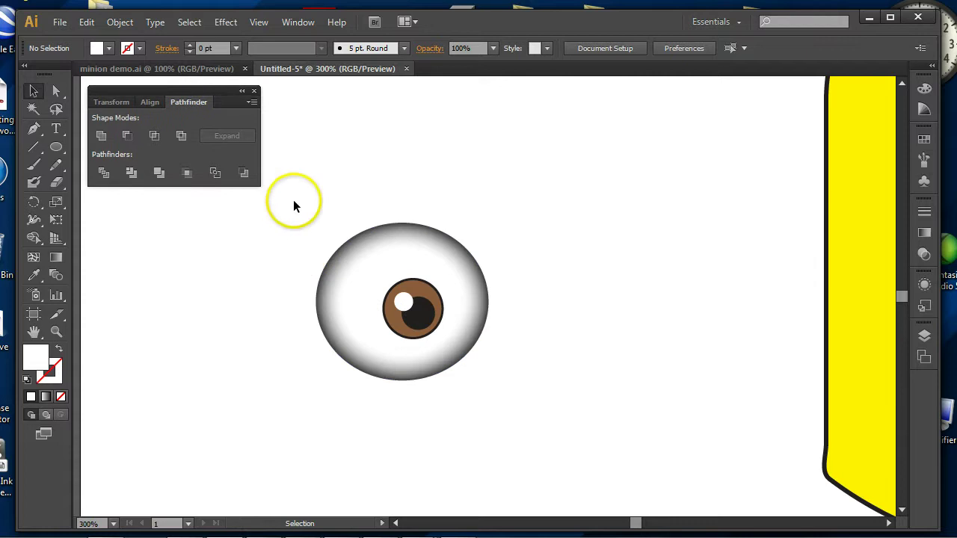
{"action": "left_click_drag", "start_coordinate": [501, 356], "coordinate": [546, 401]}
Group the eye's parts and move the eye onto the yellow head
{"action": "left_click", "coordinate": [121, 22]}
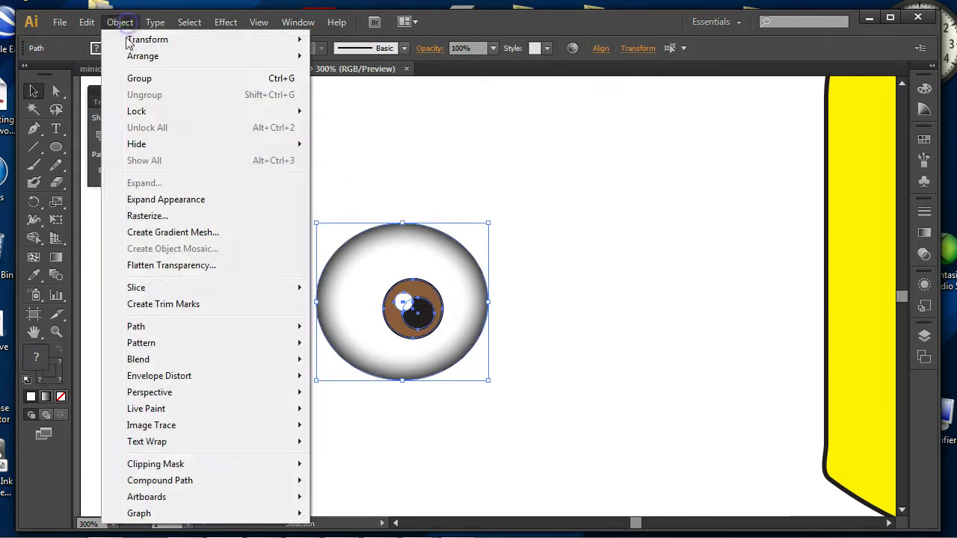
{"action": "left_click", "coordinate": [138, 82]}
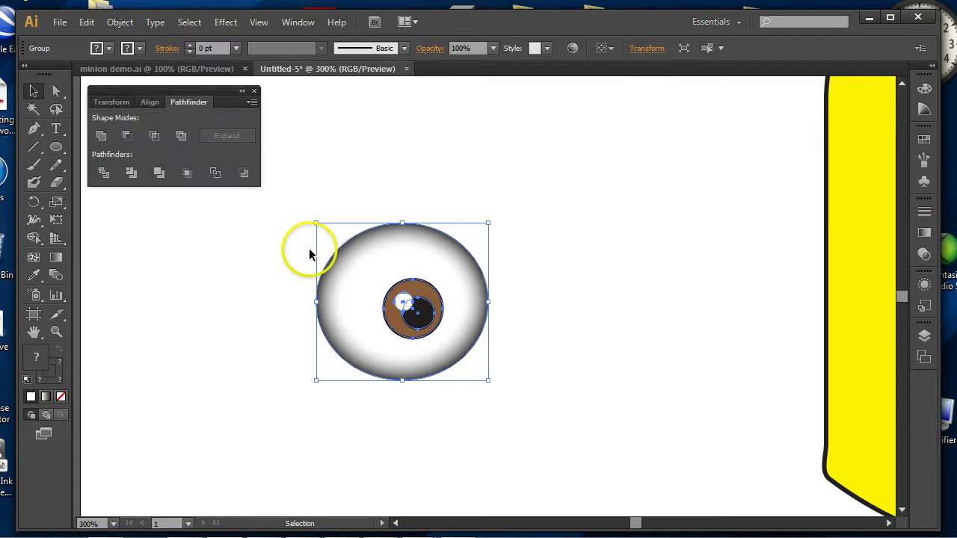
{"action": "key", "text": "ctrl+0"}
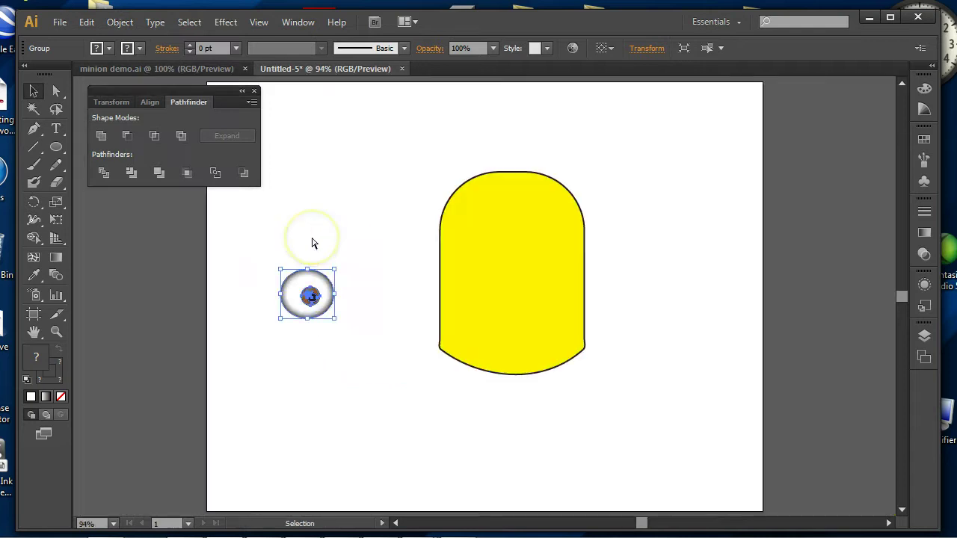
{"action": "left_click_drag", "start_coordinate": [309, 284], "coordinate": [682, 229]}
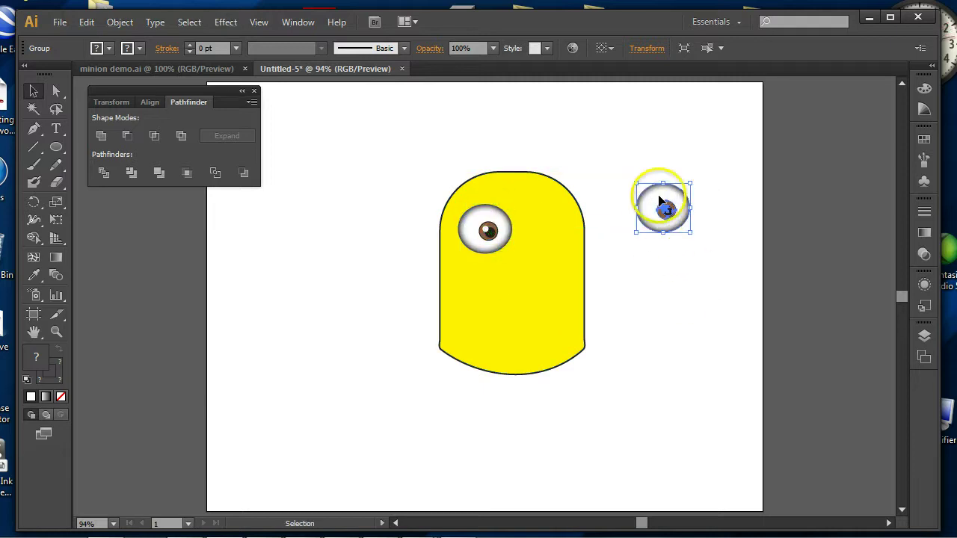
Reflect the copied eye and set it beside the first eye on the body
{"action": "right_click", "coordinate": [660, 198]}
{"action": "mouse_move", "coordinate": [711, 309]}
{"action": "left_click", "coordinate": [515, 362]}
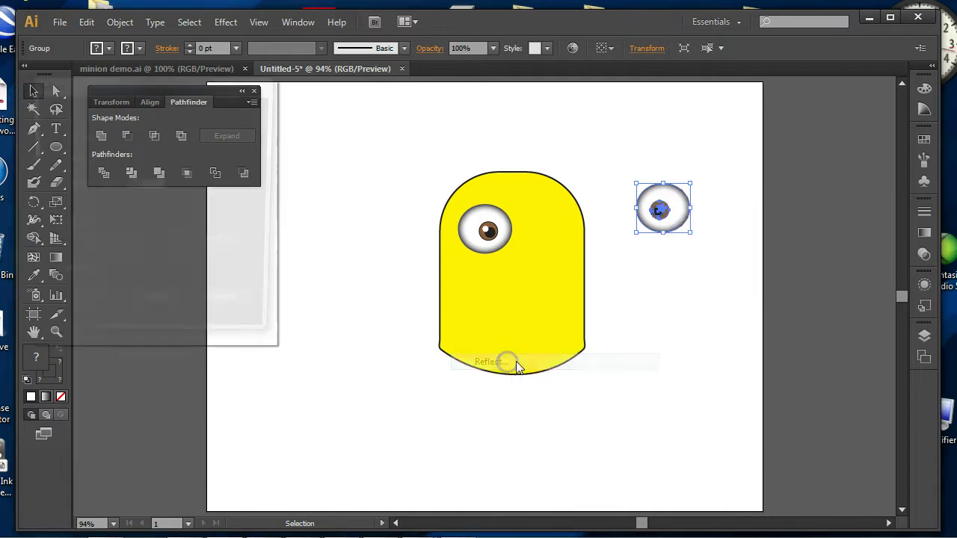
{"action": "left_click", "coordinate": [159, 310]}
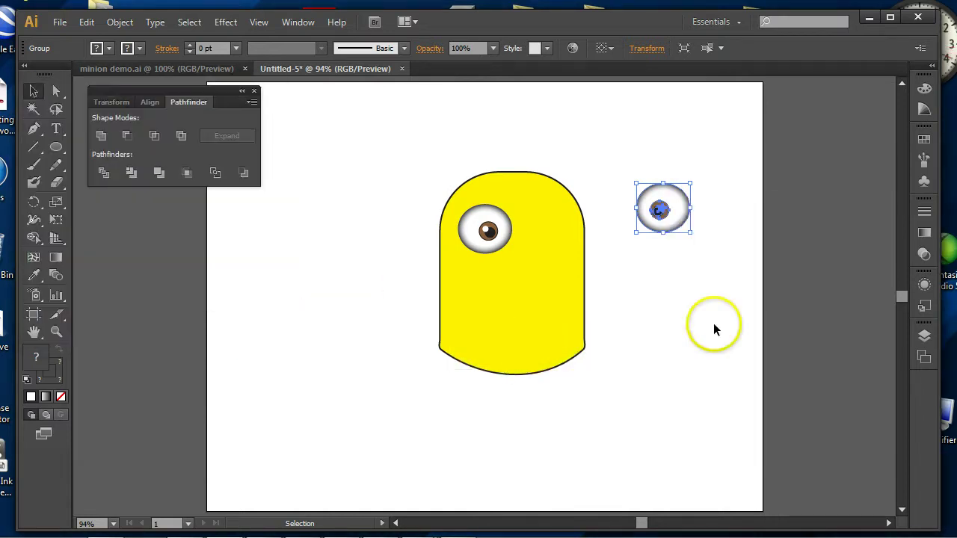
{"action": "left_click", "coordinate": [729, 304]}
{"action": "left_click_drag", "start_coordinate": [675, 231], "coordinate": [551, 252]}
{"action": "left_click", "coordinate": [679, 354]}
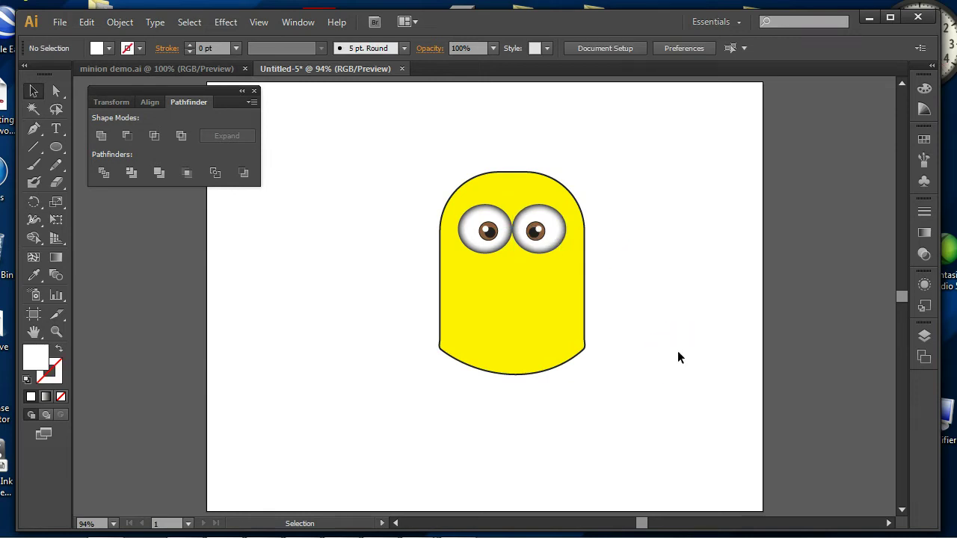
{"action": "left_click", "coordinate": [555, 446]}
{"action": "left_click", "coordinate": [244, 453]}
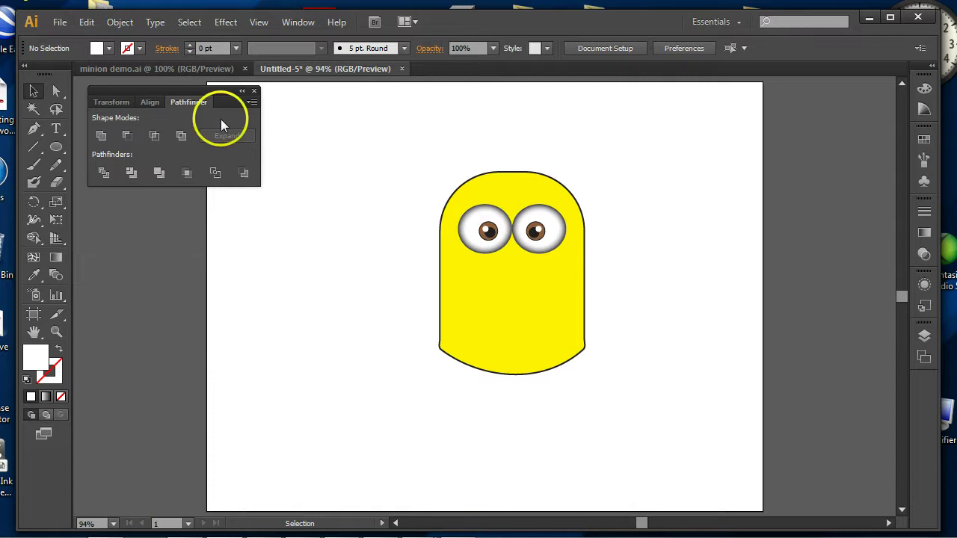
{"action": "left_click", "coordinate": [177, 68]}
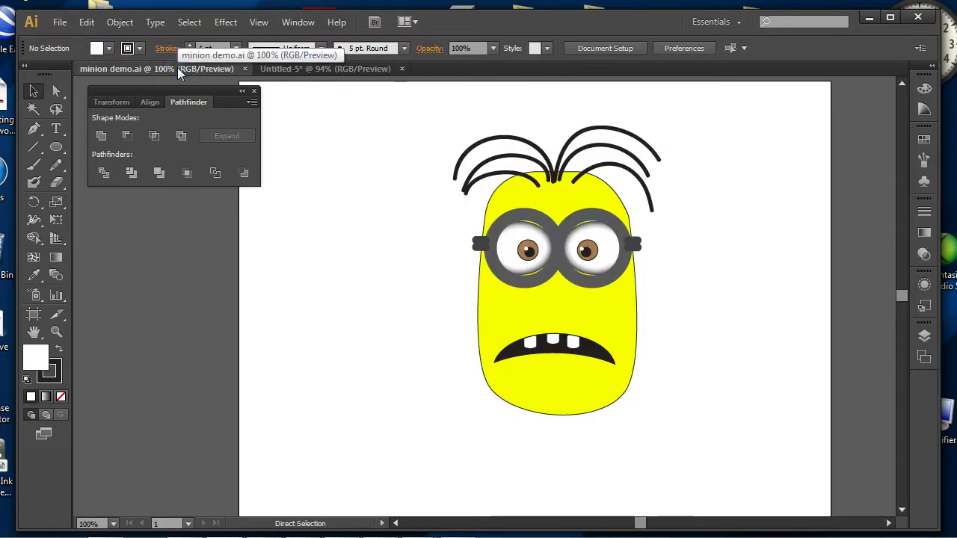
{"action": "left_click", "coordinate": [296, 75]}
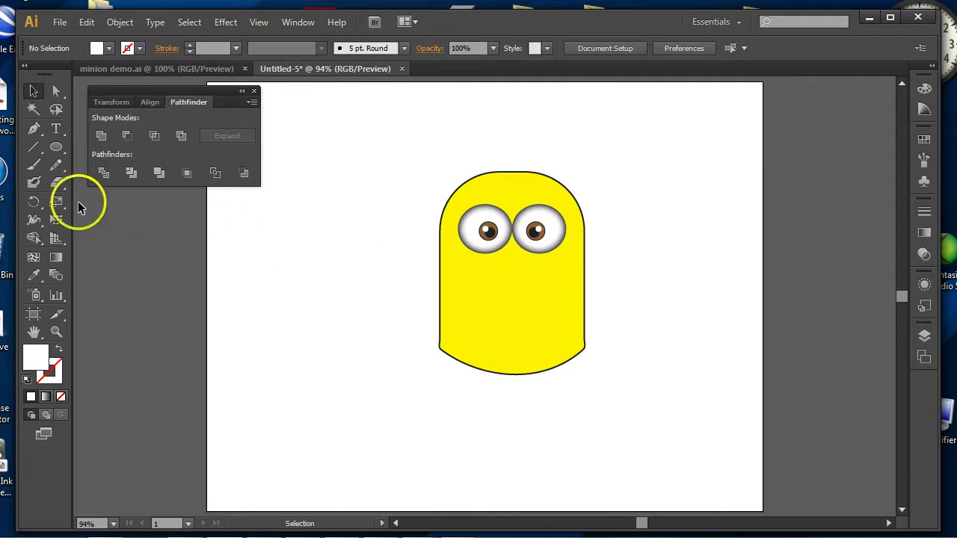
Draw a circle with a 13 pt grey (K=60) stroke and no fill
{"action": "left_click", "coordinate": [56, 147]}
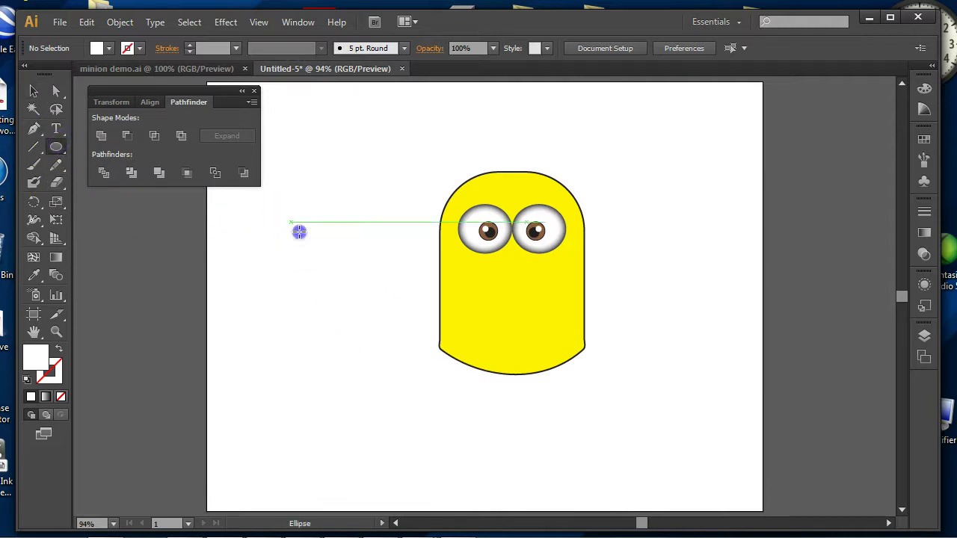
{"action": "left_click_drag", "start_coordinate": [292, 222], "coordinate": [352, 275]}
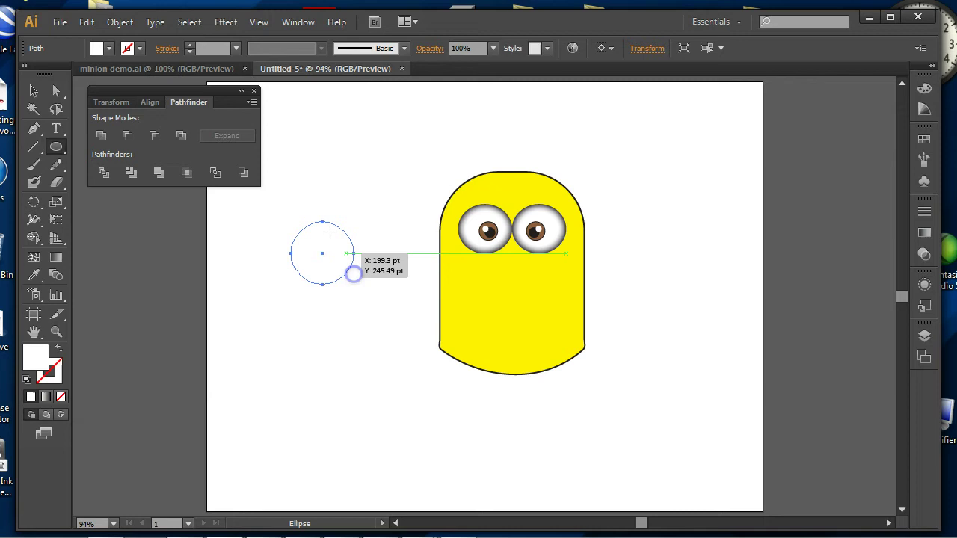
{"action": "left_click", "coordinate": [192, 45]}
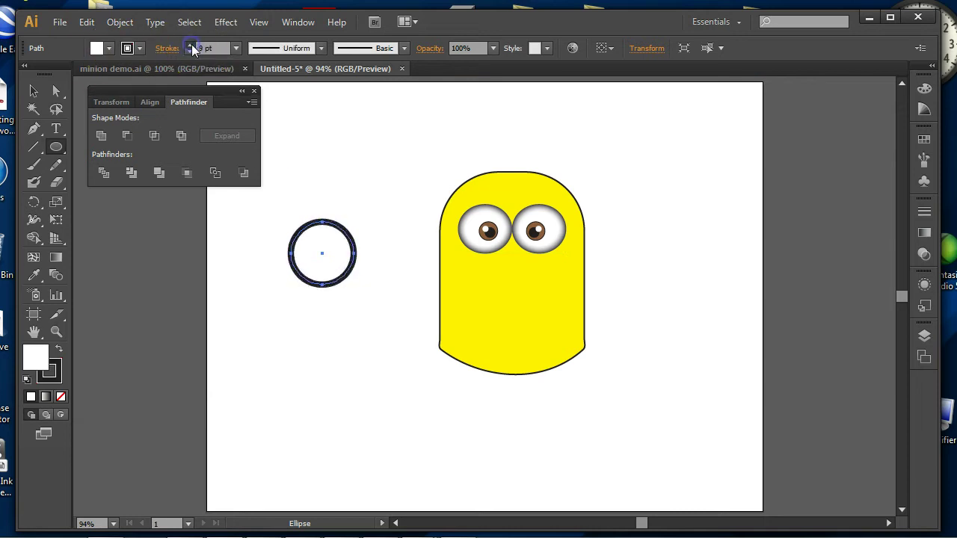
{"action": "left_click", "coordinate": [109, 48]}
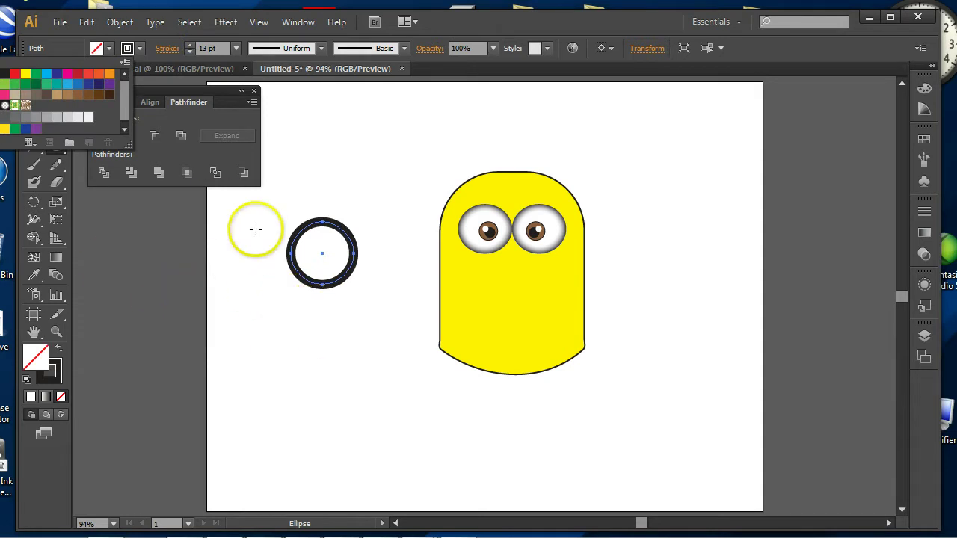
{"action": "key", "text": "v"}
{"action": "left_click", "coordinate": [344, 268]}
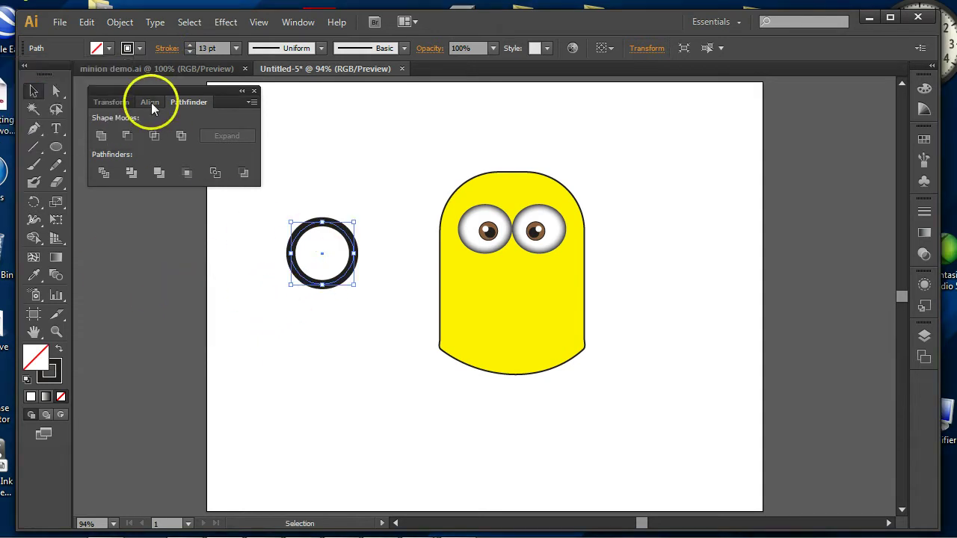
{"action": "left_click", "coordinate": [139, 49]}
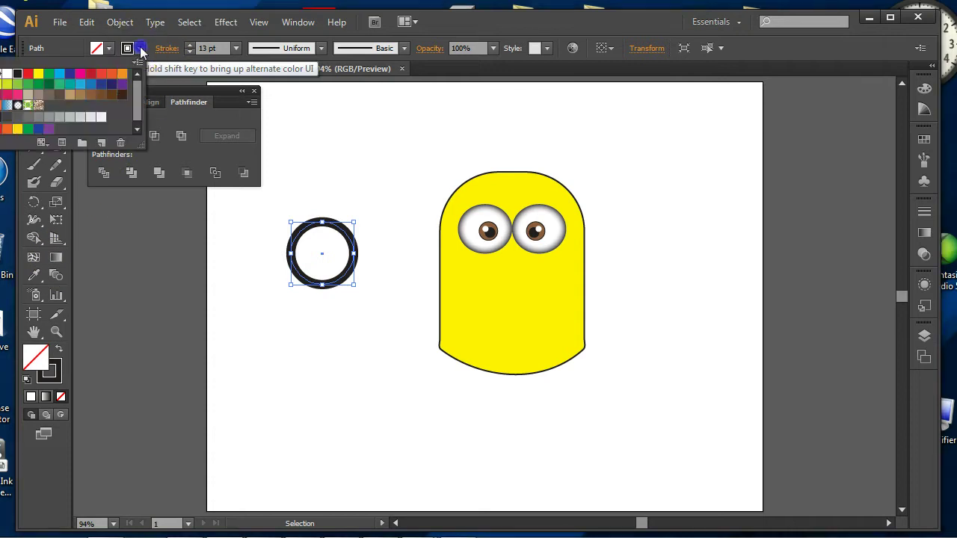
{"action": "left_click", "coordinate": [37, 122]}
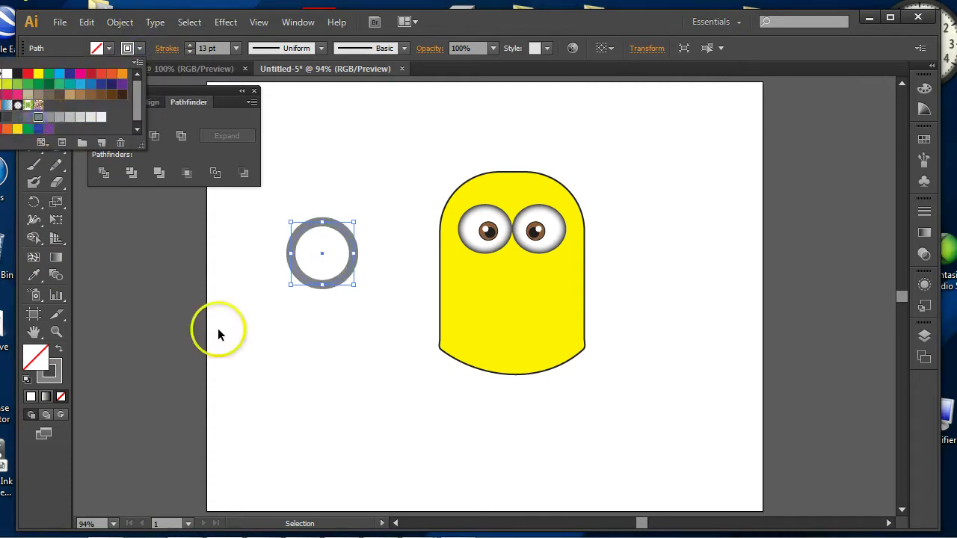
{"action": "left_click", "coordinate": [309, 342]}
{"action": "left_click", "coordinate": [338, 284]}
Move the grey ring around the left eye and Alt-drag a copy over the right eye
{"action": "left_click_drag", "start_coordinate": [338, 284], "coordinate": [500, 259]}
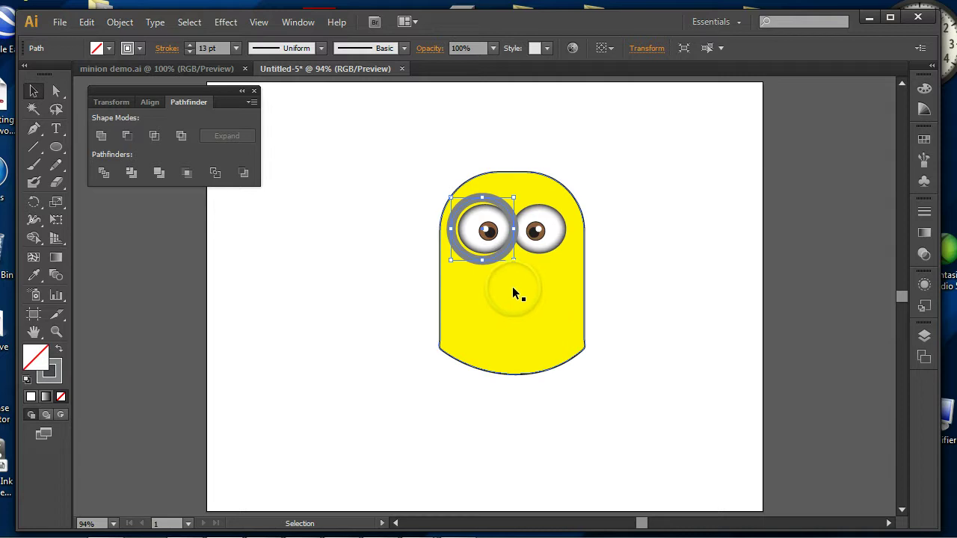
{"action": "left_click_drag", "start_coordinate": [498, 256], "coordinate": [551, 259]}
{"action": "left_click", "coordinate": [678, 277]}
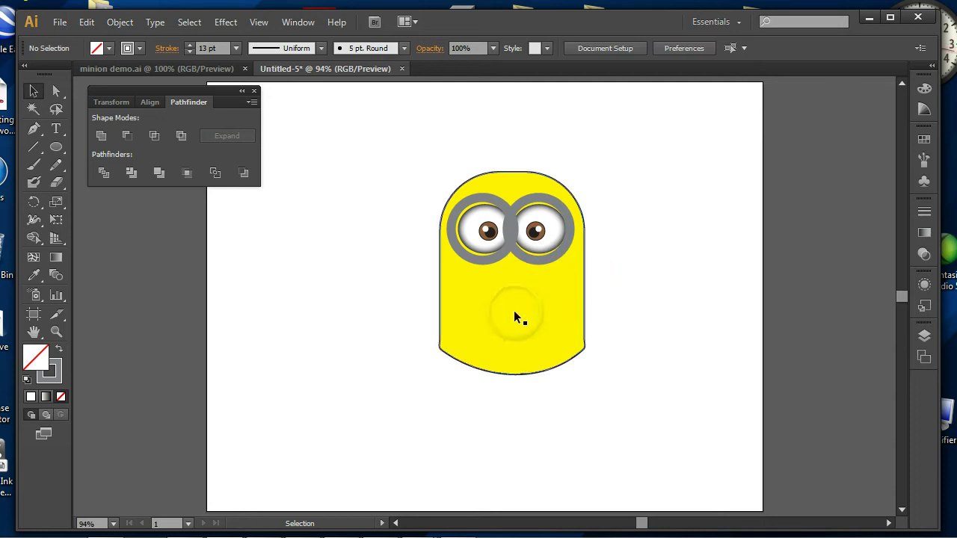
Zoom in on the top of the minion and check the finished reference document
{"action": "key", "text": "ctrl+plus"}
{"action": "key", "text": "ctrl+plus"}
{"action": "key", "text": "ctrl+plus"}
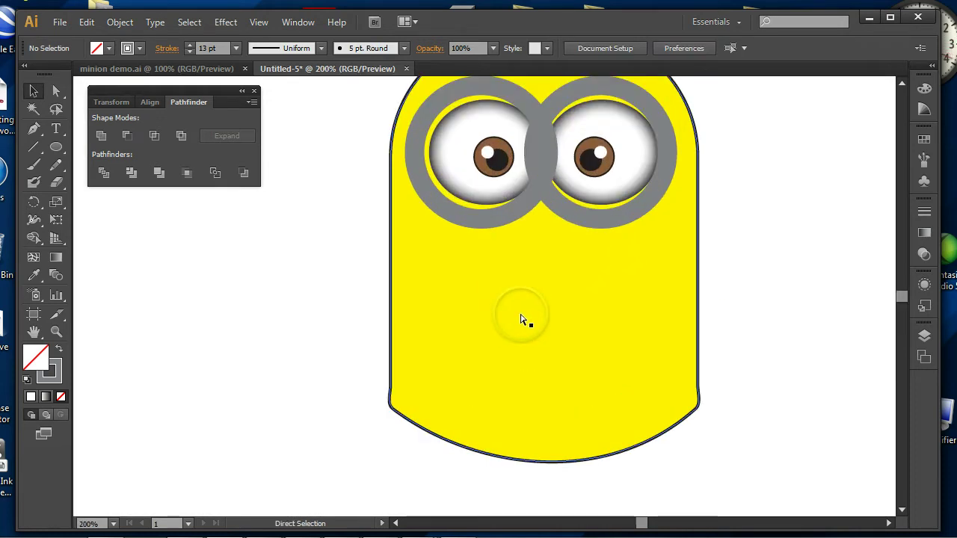
{"action": "key", "text": "space"}
{"action": "left_click_drag", "start_coordinate": [299, 299], "coordinate": [270, 359]}
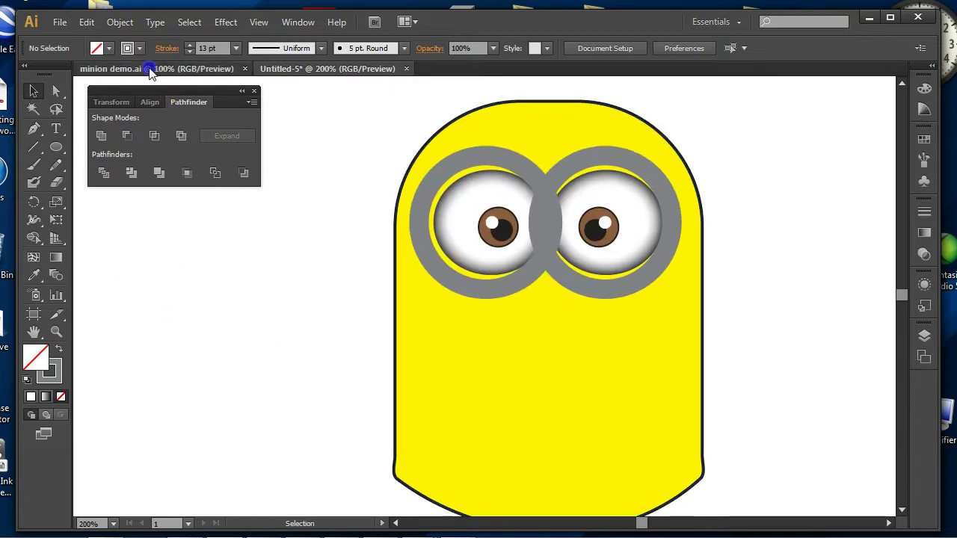
{"action": "left_click", "coordinate": [149, 69]}
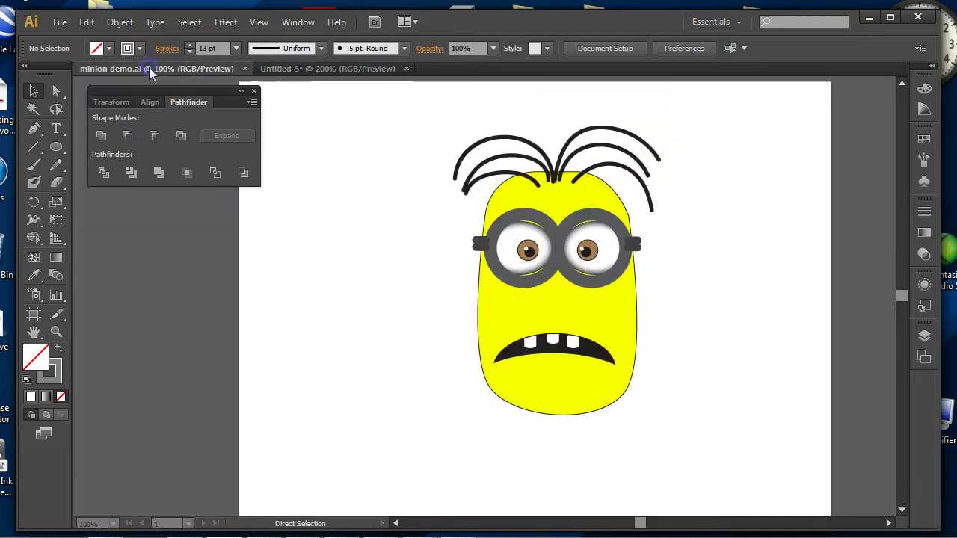
{"action": "left_click", "coordinate": [316, 68]}
Draw a small rounded-rectangle strap piece filled dark grey with no stroke
{"action": "left_click", "coordinate": [54, 147]}
{"action": "left_click_drag", "start_coordinate": [54, 147], "coordinate": [92, 162]}
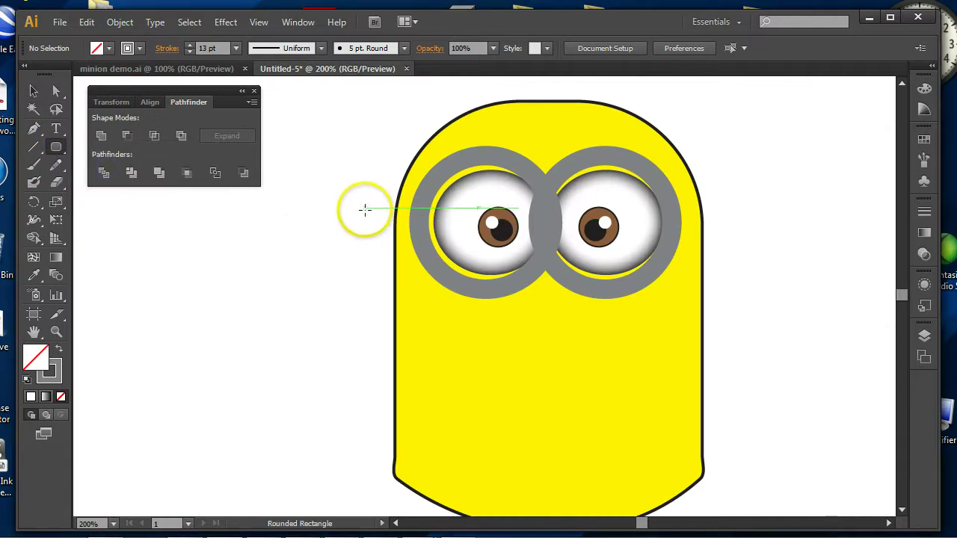
{"action": "mouse_move", "coordinate": [382, 205]}
{"action": "left_mouse_down"}
{"action": "mouse_move", "coordinate": [418, 218]}
{"action": "mouse_move", "coordinate": [420, 229]}
{"action": "left_mouse_up"}
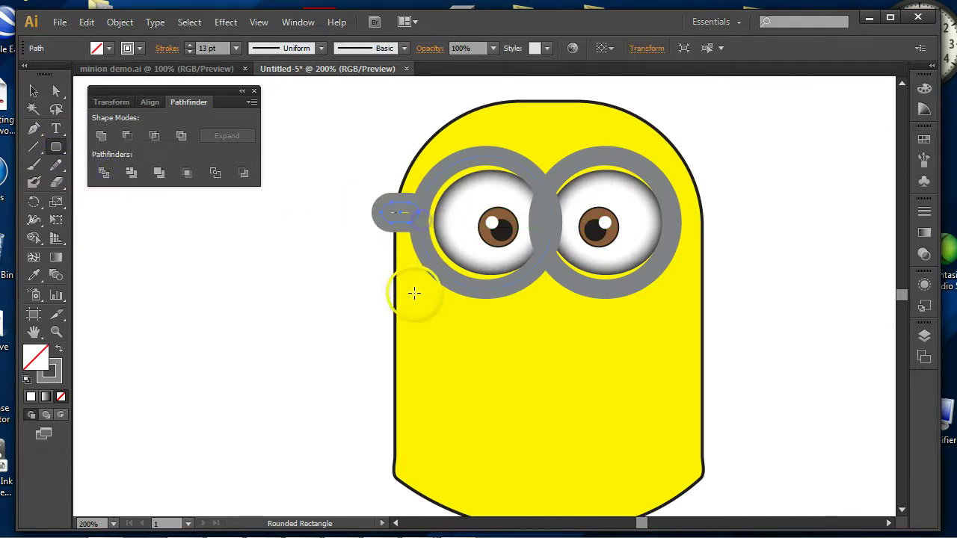
{"action": "left_click", "coordinate": [189, 53]}
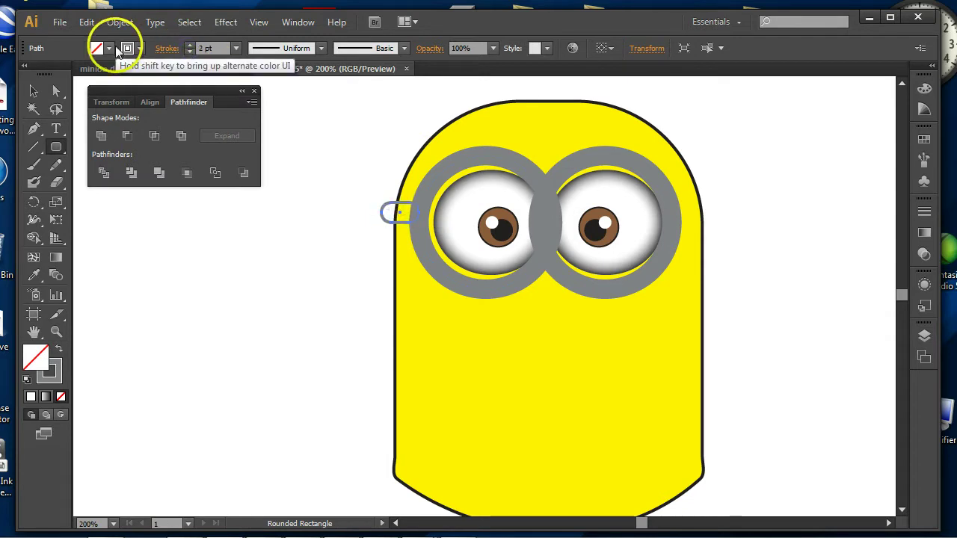
{"action": "left_click", "coordinate": [109, 48]}
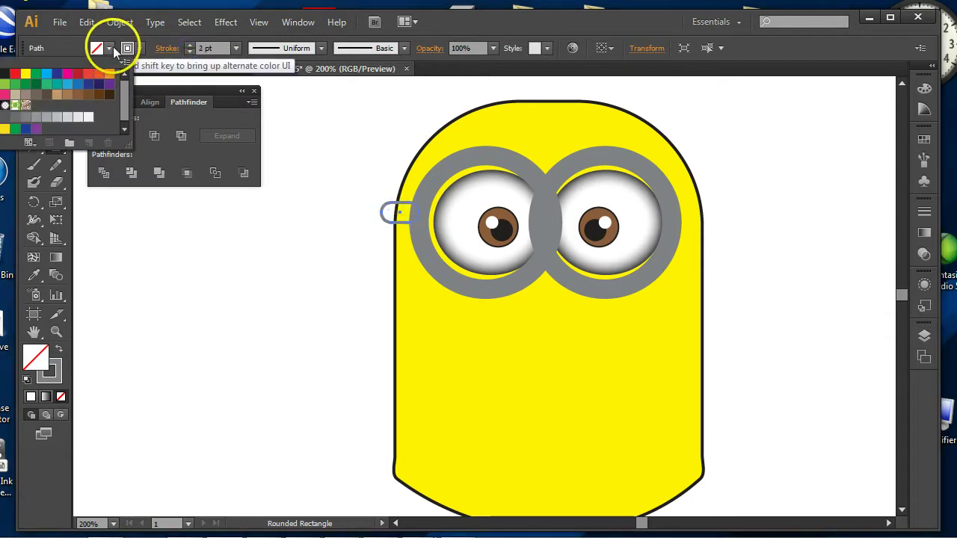
{"action": "left_click", "coordinate": [26, 118]}
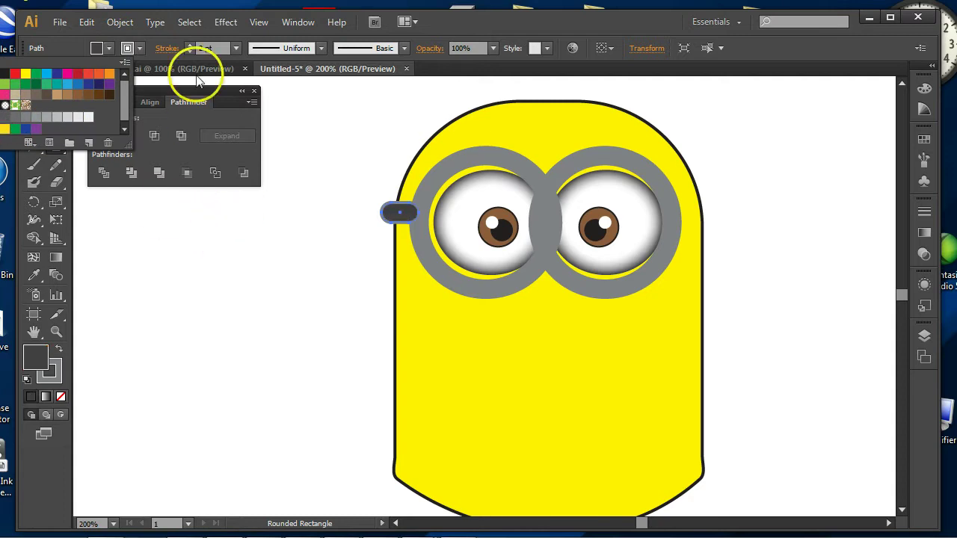
{"action": "left_click", "coordinate": [189, 52]}
{"action": "left_click", "coordinate": [189, 52]}
{"action": "left_click", "coordinate": [306, 269]}
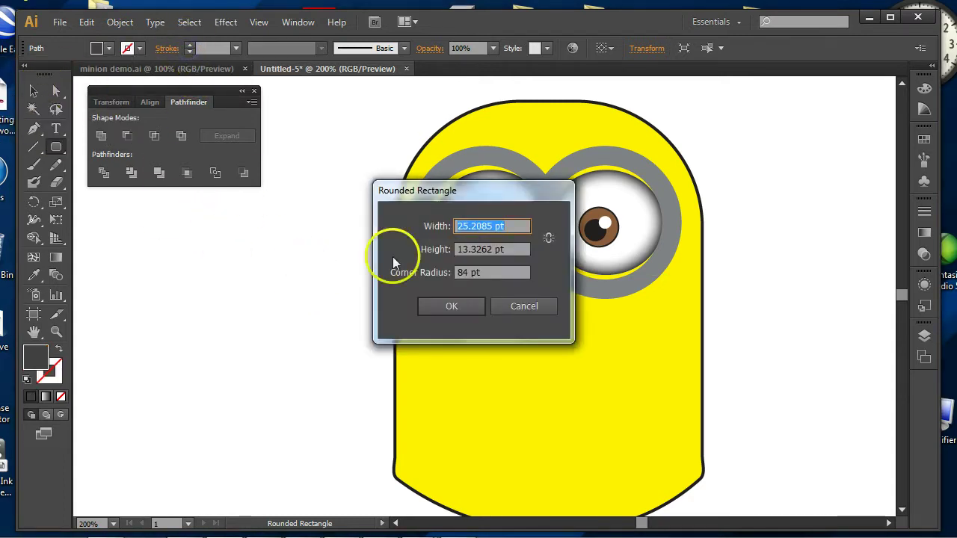
{"action": "left_click", "coordinate": [478, 303]}
Duplicate the strap piece just below it, then copy both pieces to the head's right edge
{"action": "left_click", "coordinate": [34, 90]}
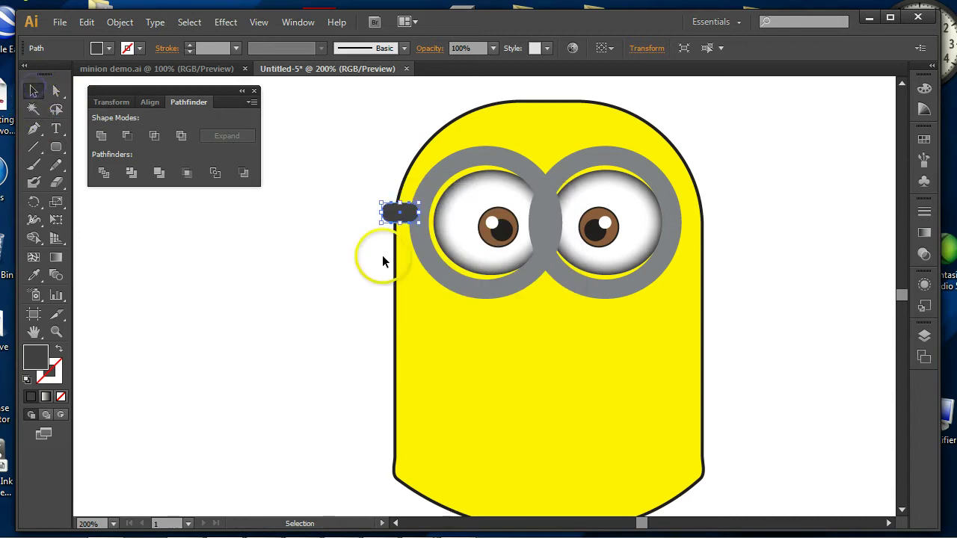
{"action": "left_click", "coordinate": [372, 271]}
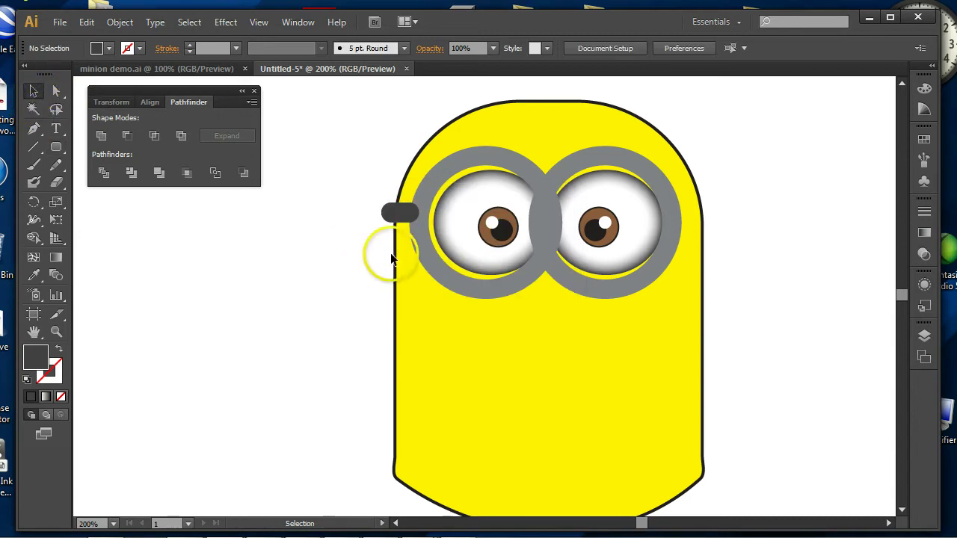
{"action": "left_click_drag", "start_coordinate": [408, 223], "coordinate": [410, 240]}
{"action": "left_click", "coordinate": [315, 273]}
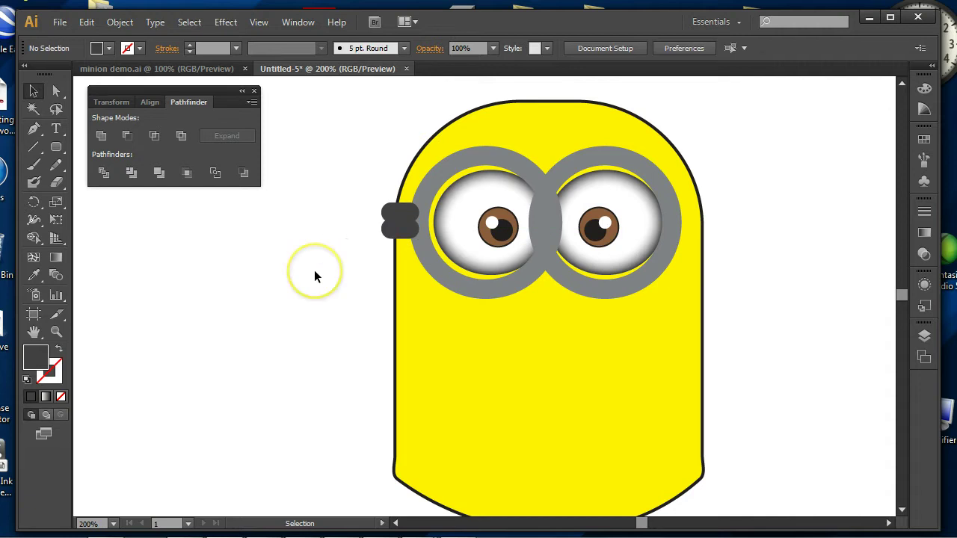
{"action": "left_click", "coordinate": [317, 271]}
{"action": "left_click_drag", "start_coordinate": [358, 174], "coordinate": [694, 237]}
{"action": "left_click", "coordinate": [769, 236]}
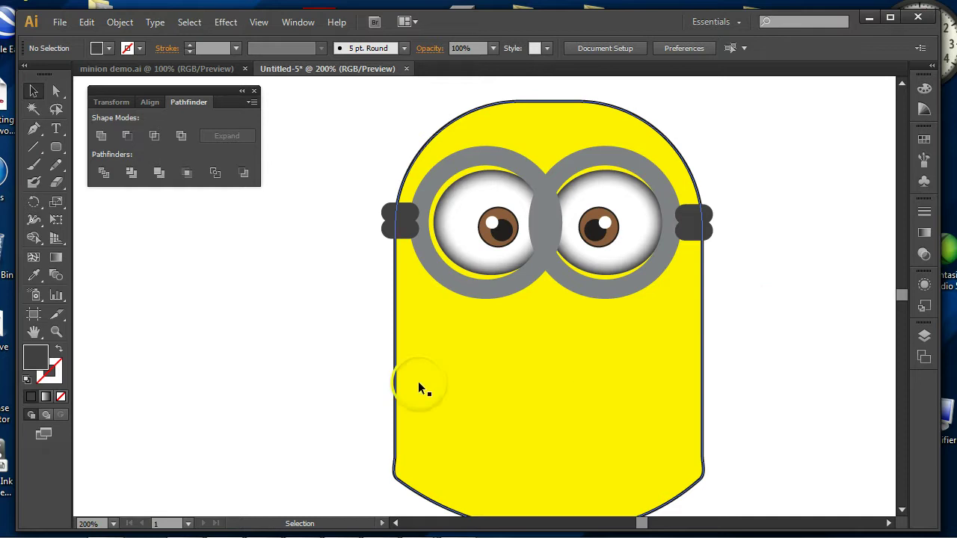
Draw a large dark ellipse to the left of the body
{"action": "left_click_drag", "start_coordinate": [56, 146], "coordinate": [109, 189]}
{"action": "left_click_drag", "start_coordinate": [137, 277], "coordinate": [340, 400]}
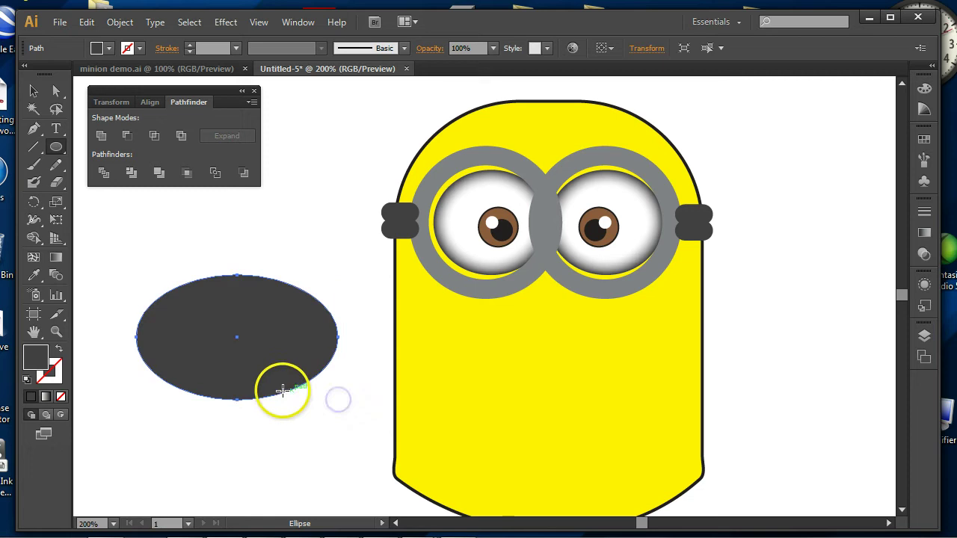
{"action": "key", "text": "v"}
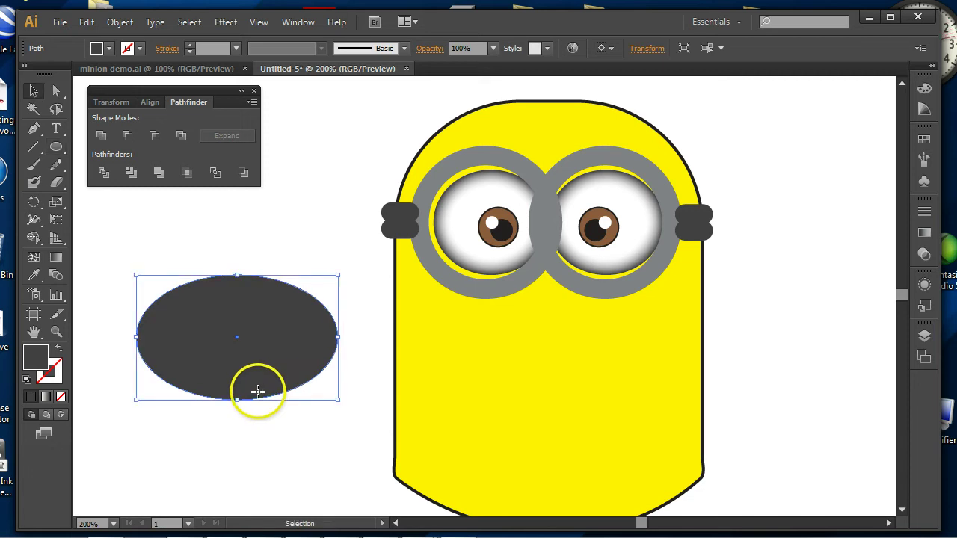
Duplicate it slightly lower, widen the copy, and apply Minus Front to both ellipses
{"action": "left_click_drag", "start_coordinate": [257, 382], "coordinate": [262, 410]}
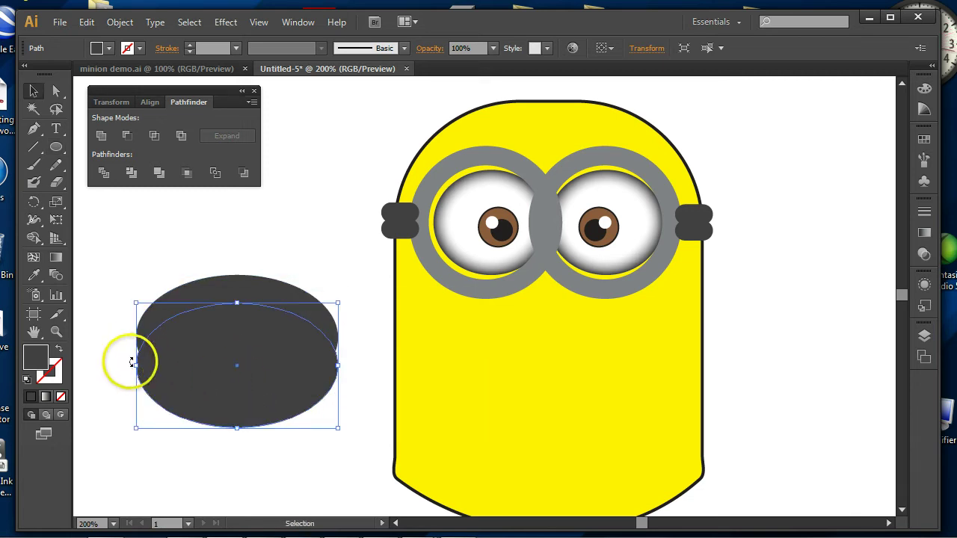
{"action": "left_click_drag", "start_coordinate": [134, 365], "coordinate": [120, 365]}
{"action": "left_click_drag", "start_coordinate": [337, 364], "coordinate": [361, 365]}
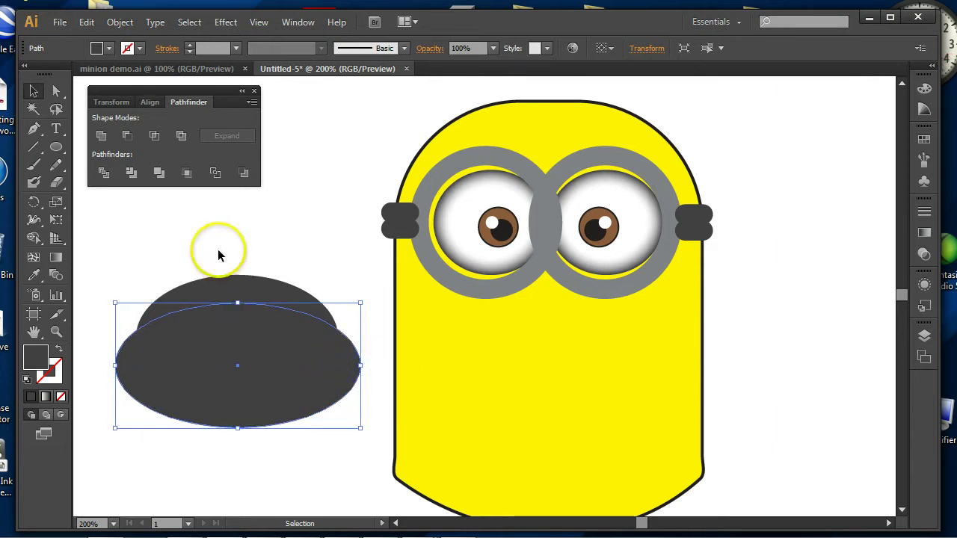
{"action": "left_click_drag", "start_coordinate": [241, 243], "coordinate": [248, 349]}
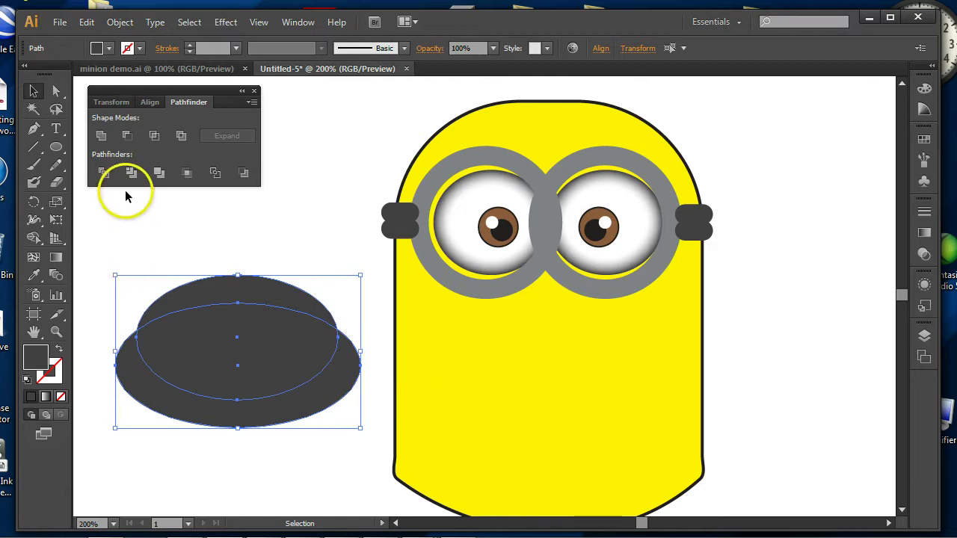
{"action": "left_click", "coordinate": [126, 137]}
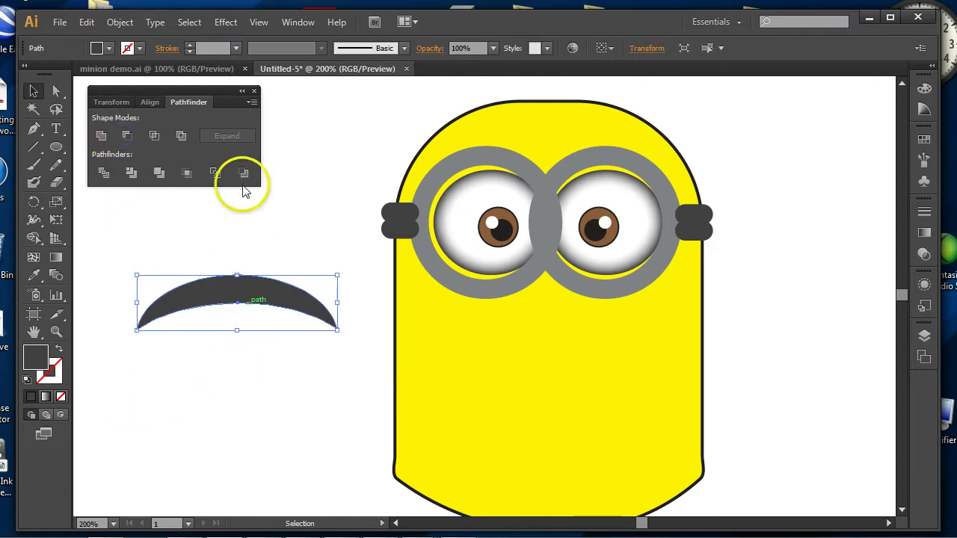
After checking the reference, fill the crescent with CMYK Black
{"action": "left_click", "coordinate": [202, 68]}
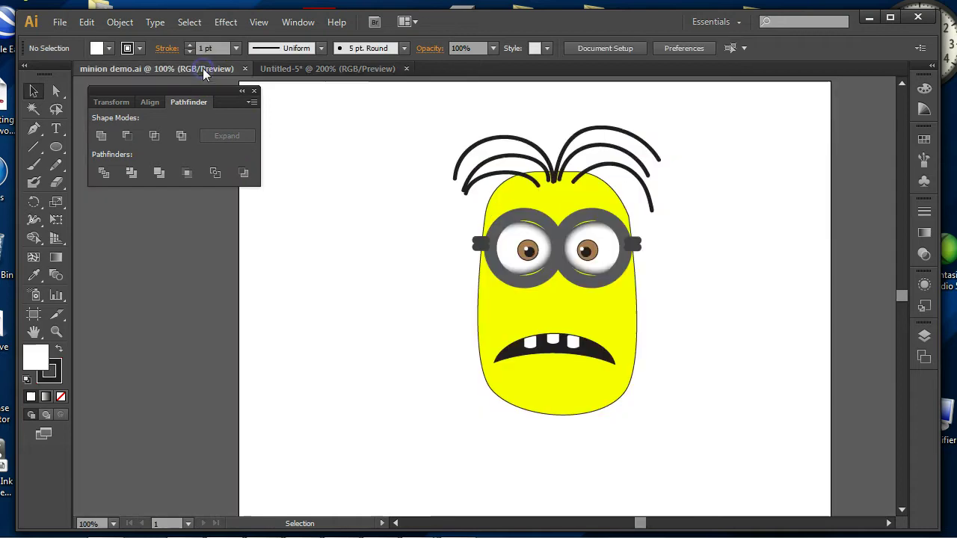
{"action": "left_click", "coordinate": [321, 69]}
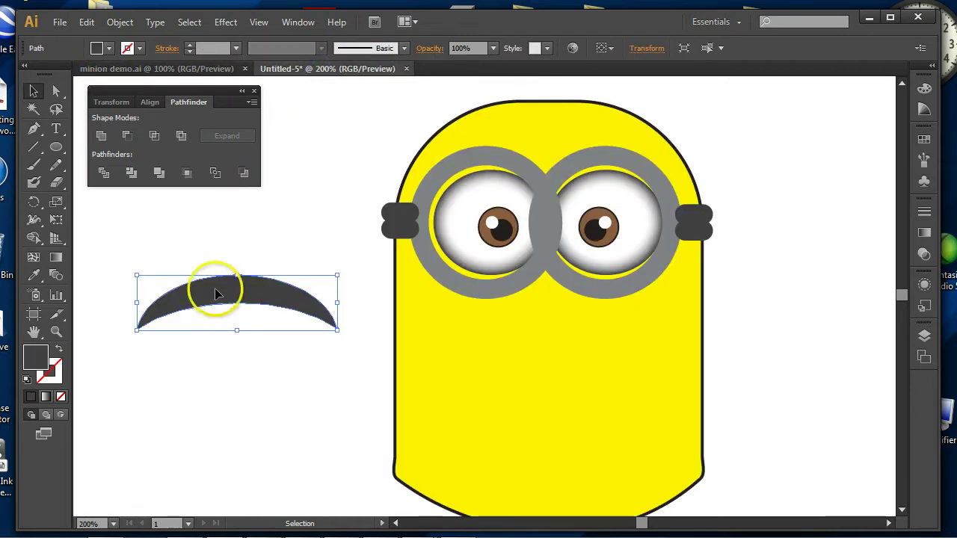
{"action": "left_click", "coordinate": [108, 48]}
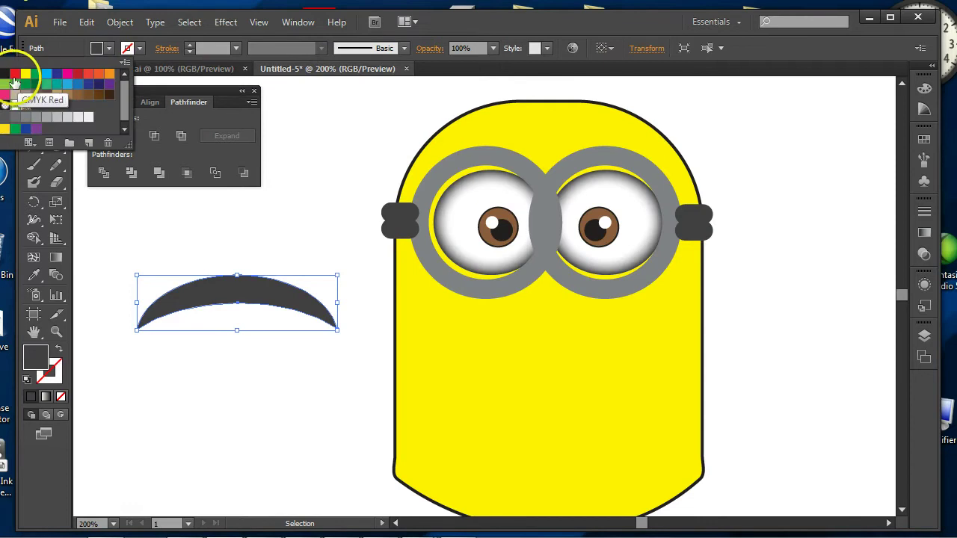
{"action": "left_click", "coordinate": [5, 73]}
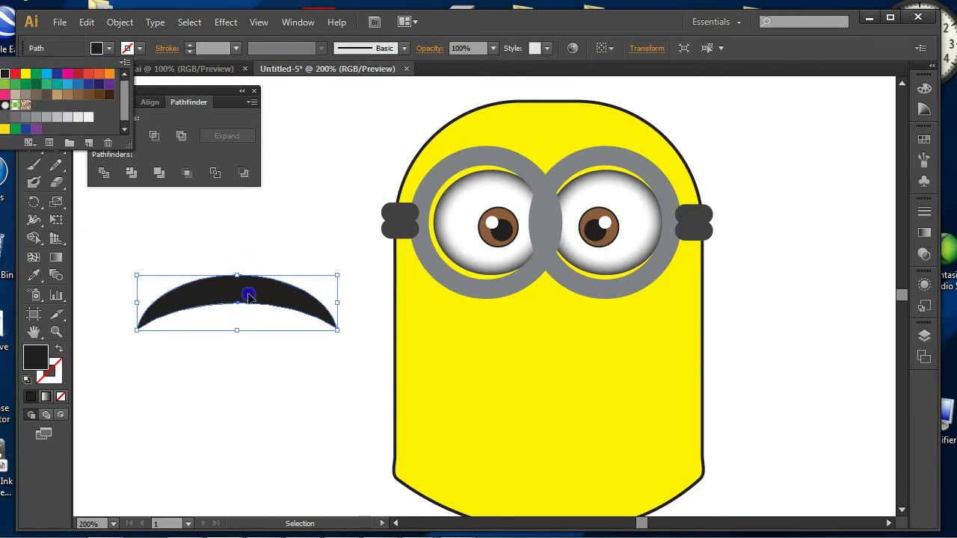
{"action": "left_click", "coordinate": [277, 326]}
{"action": "left_click", "coordinate": [241, 303]}
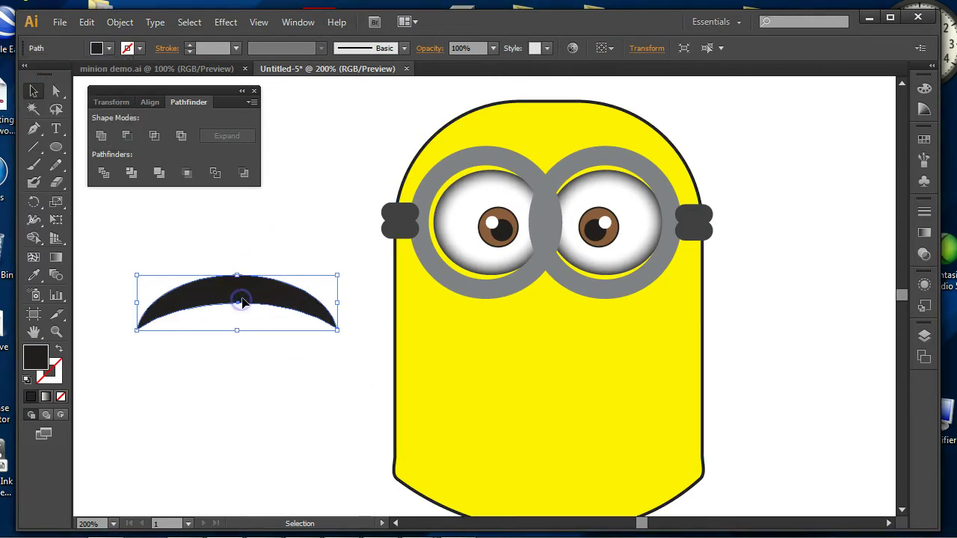
Move the crescent onto the lower middle of the head and enlarge it into the mouth
{"action": "left_click_drag", "start_coordinate": [242, 301], "coordinate": [554, 417]}
{"action": "left_click_drag", "start_coordinate": [648, 394], "coordinate": [697, 371]}
{"action": "left_click_drag", "start_coordinate": [448, 372], "coordinate": [409, 346]}
{"action": "left_click", "coordinate": [241, 374]}
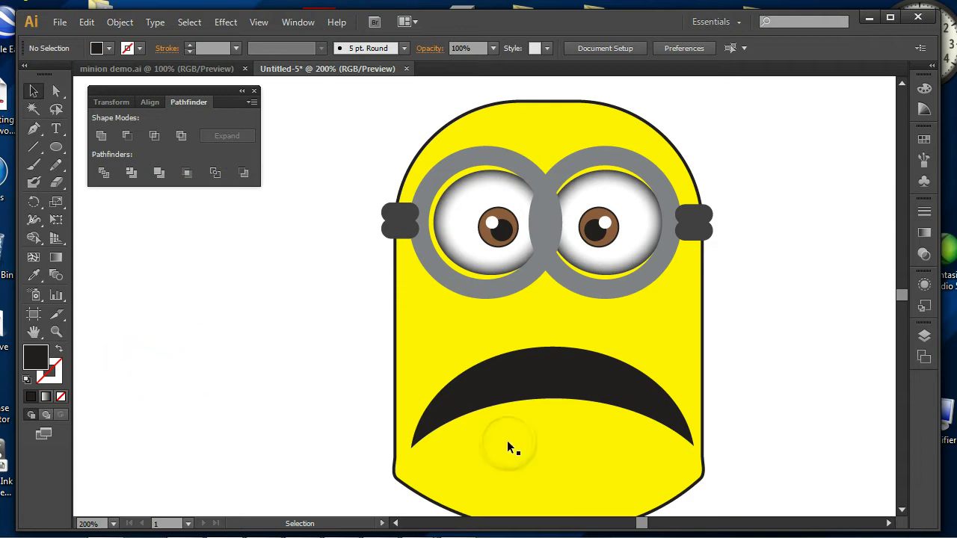
{"action": "left_click", "coordinate": [516, 381]}
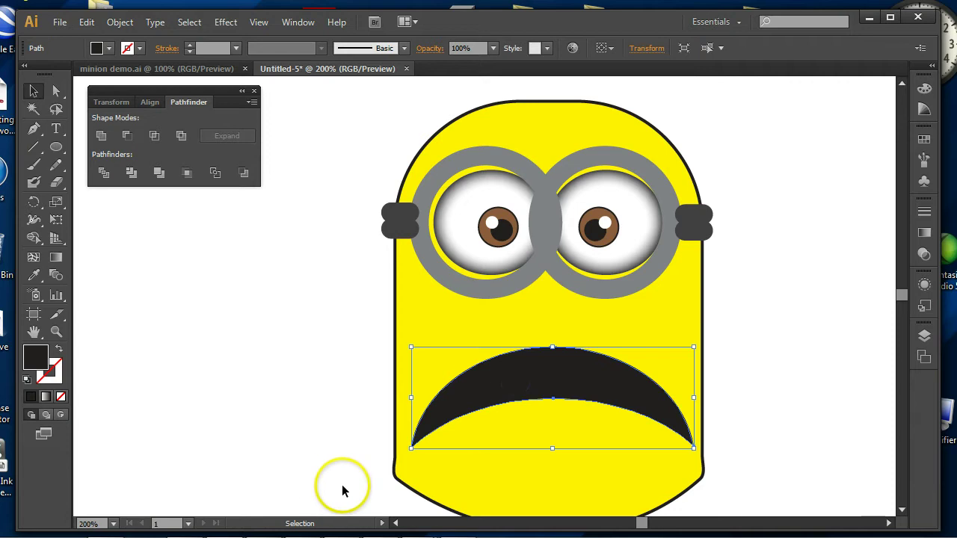
Draw a small white rounded-rectangle tooth inside the top edge of the black mouth
{"action": "left_click", "coordinate": [61, 416]}
{"action": "left_click_drag", "start_coordinate": [56, 147], "coordinate": [92, 170]}
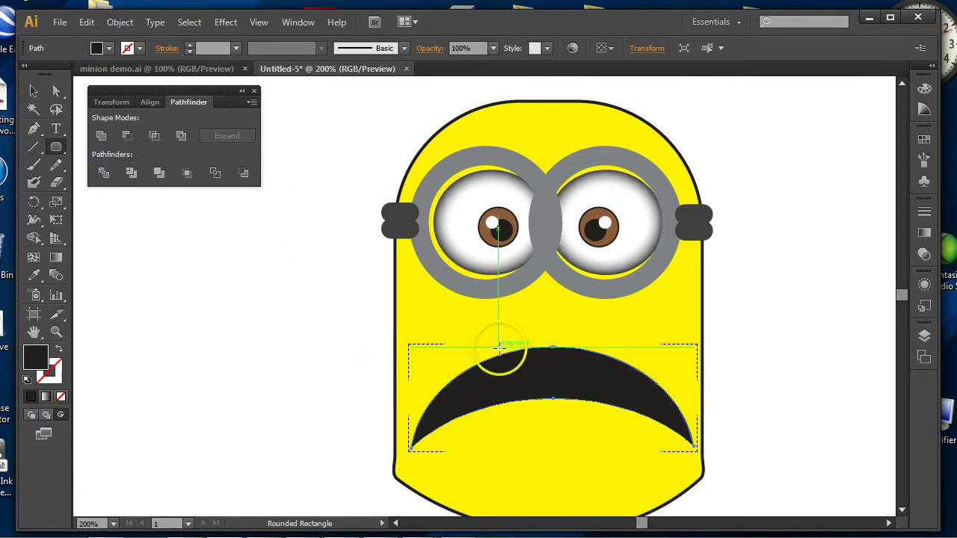
{"action": "left_click_drag", "start_coordinate": [506, 344], "coordinate": [524, 376]}
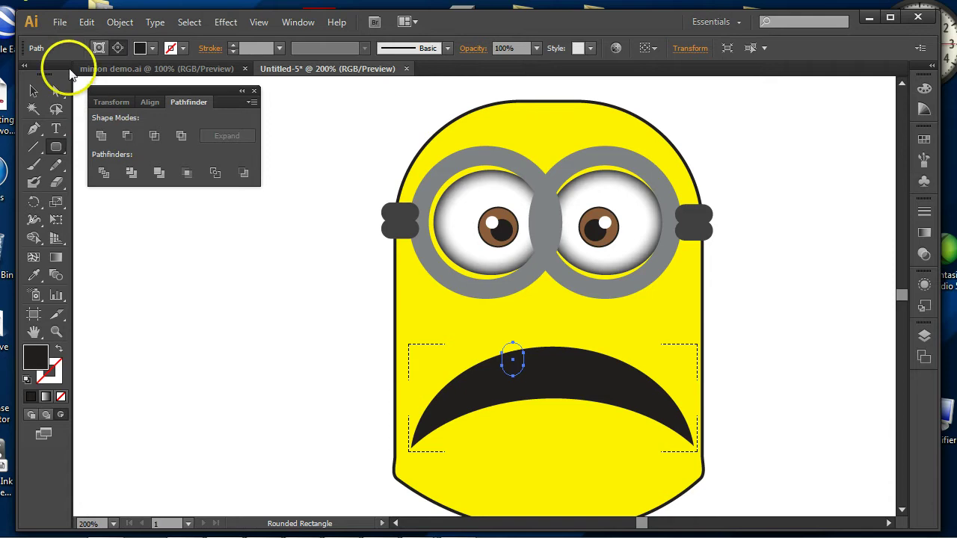
{"action": "left_click", "coordinate": [152, 49]}
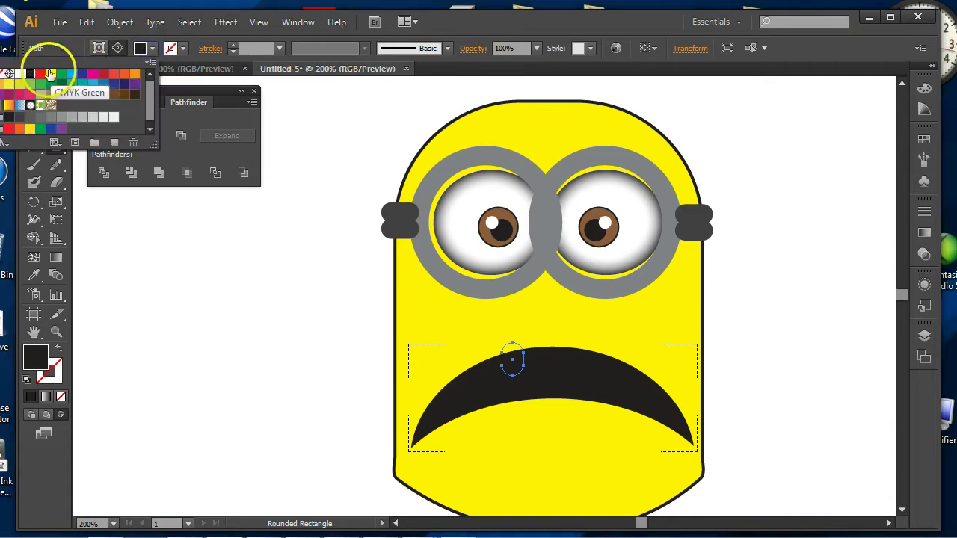
{"action": "left_click", "coordinate": [20, 73]}
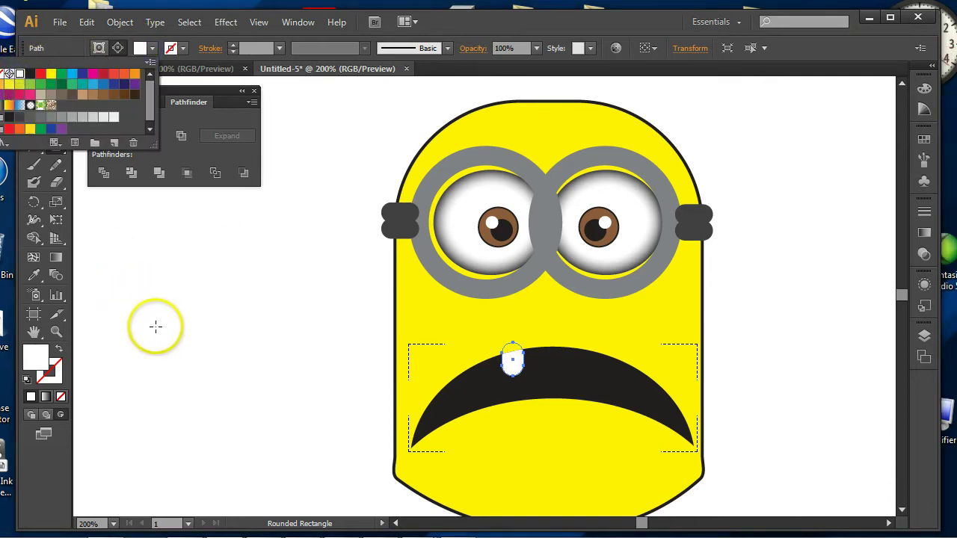
{"action": "key", "text": "Escape"}
Copy the tooth along the mouth's upper edge to make three teeth
{"action": "key", "text": "v"}
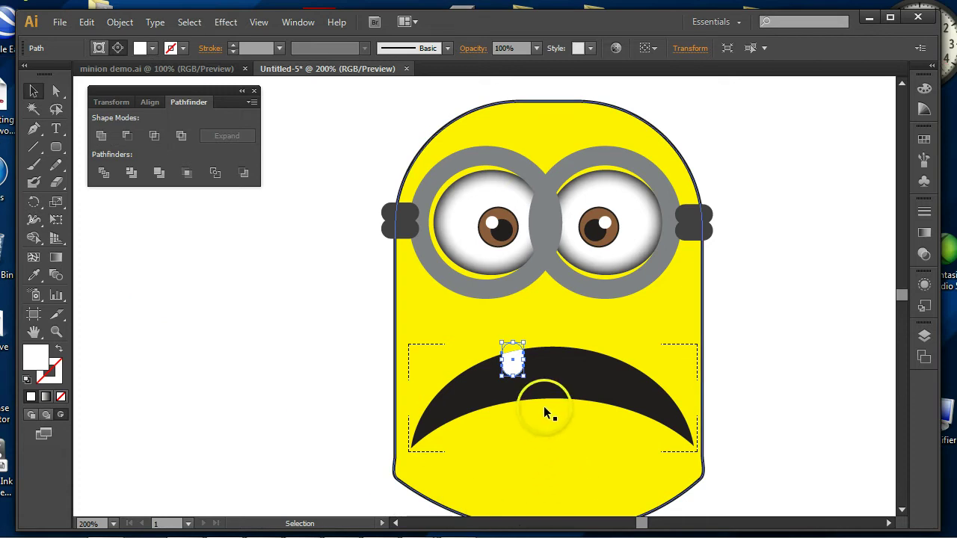
{"action": "left_click_drag", "start_coordinate": [524, 369], "coordinate": [592, 369]}
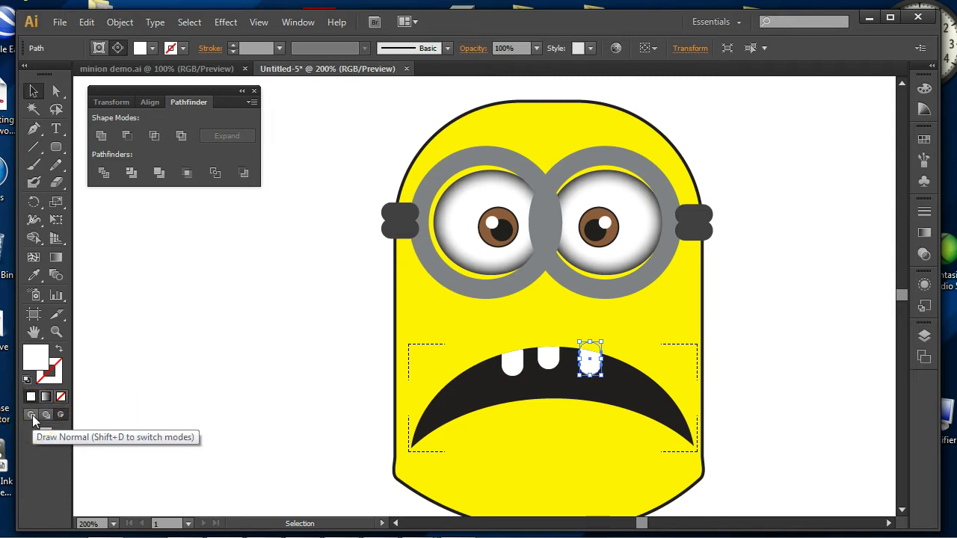
{"action": "left_click", "coordinate": [253, 405]}
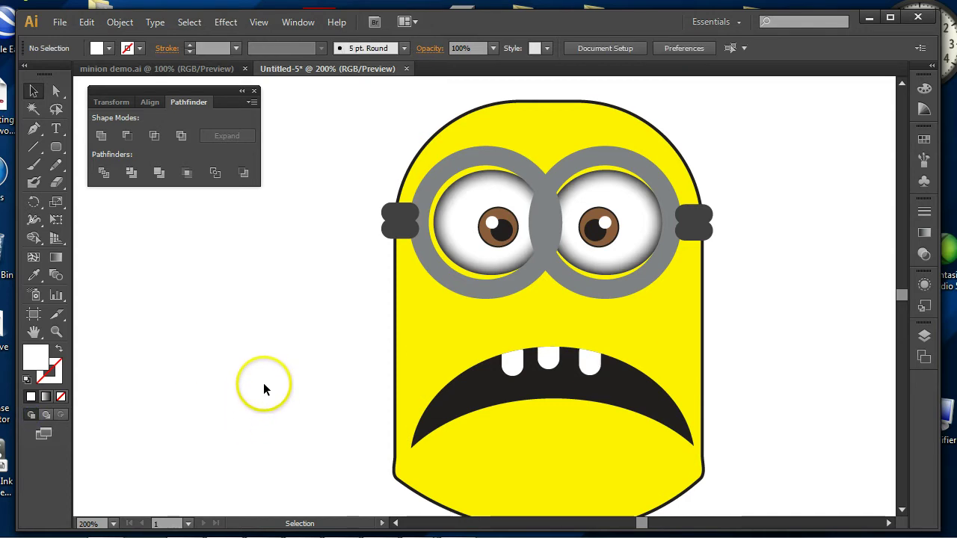
Fit the whole artboard in view, then set up the Paintbrush with no fill and a black stroke
{"action": "key", "text": "ctrl+0"}
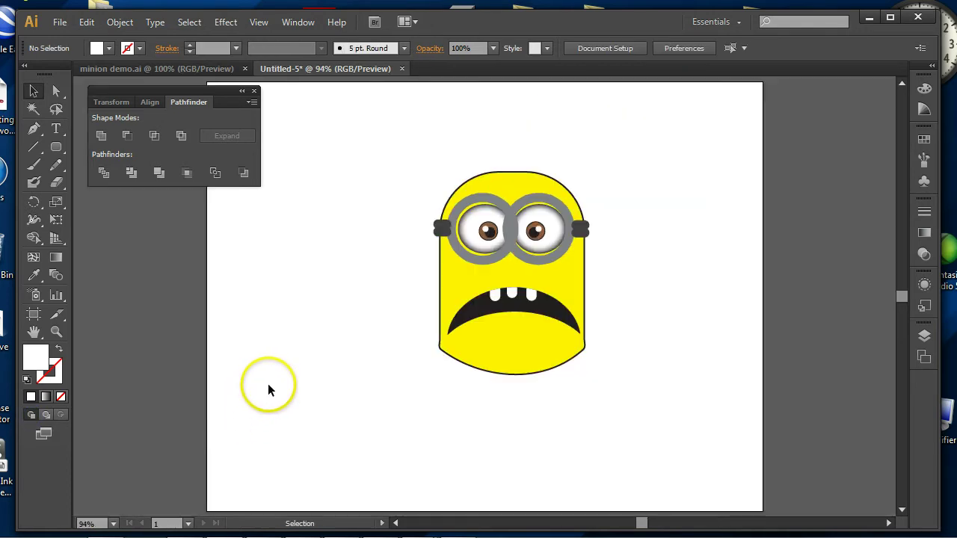
{"action": "left_click", "coordinate": [196, 74]}
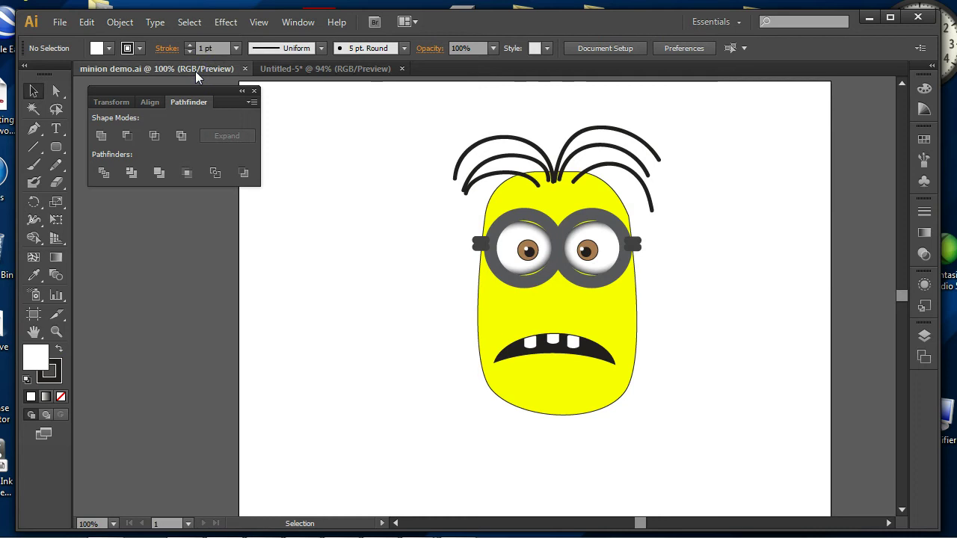
{"action": "left_click", "coordinate": [286, 72]}
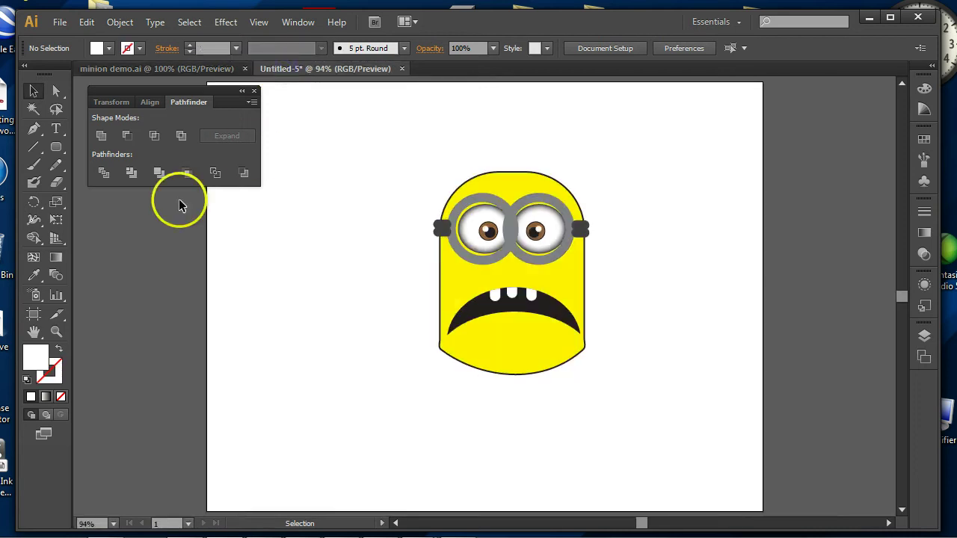
{"action": "left_click", "coordinate": [33, 167]}
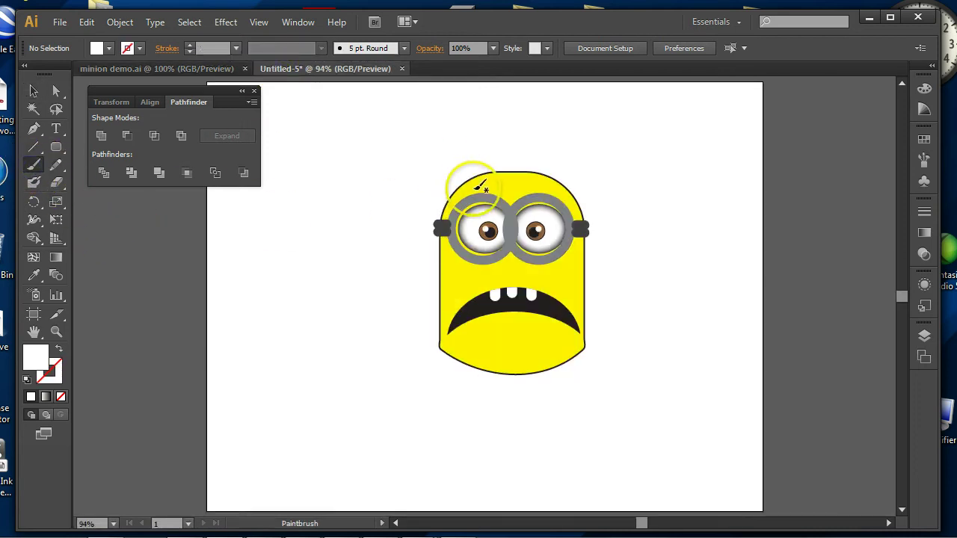
{"action": "left_click", "coordinate": [424, 195]}
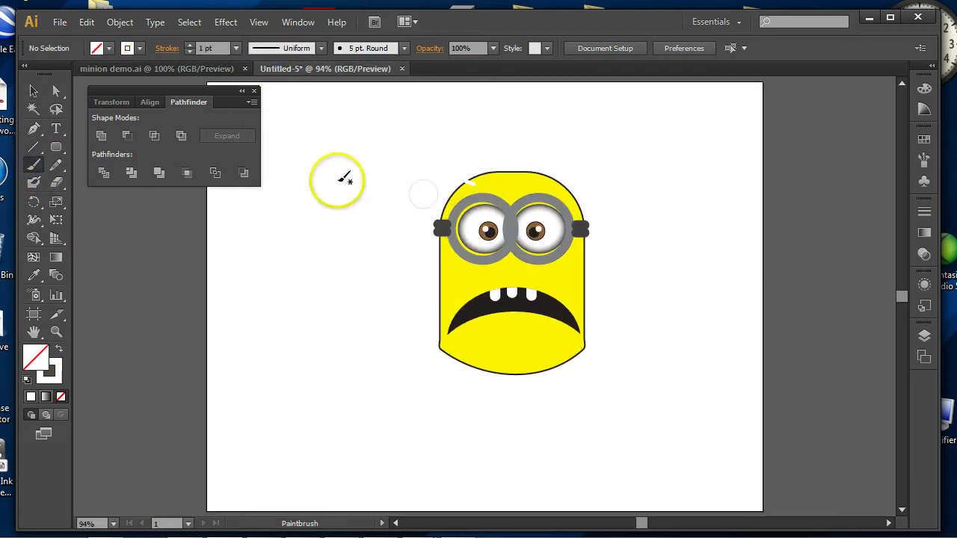
{"action": "key", "text": "shift+x"}
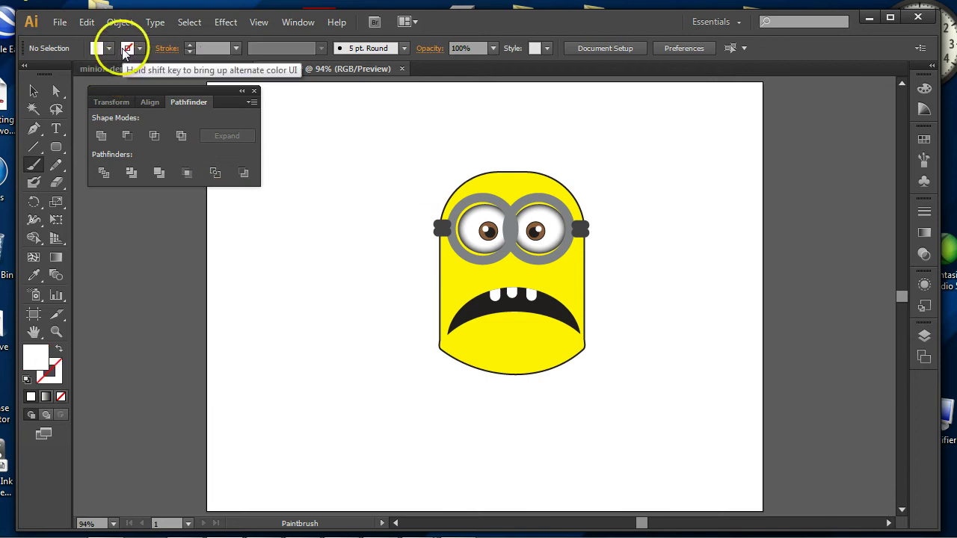
{"action": "left_click", "coordinate": [138, 49]}
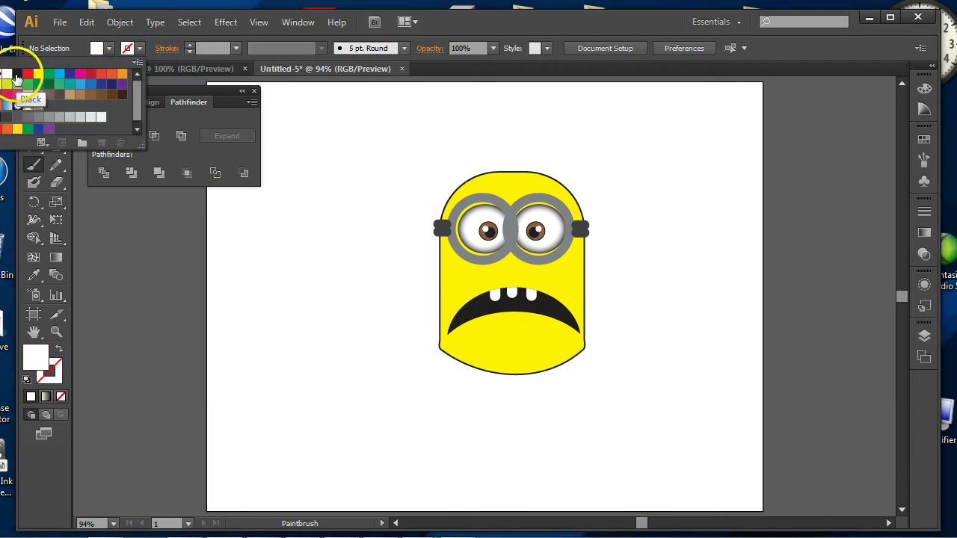
{"action": "left_click", "coordinate": [17, 74]}
{"action": "left_click", "coordinate": [489, 180]}
{"action": "left_click", "coordinate": [423, 181]}
Paint several wavy black hair strands rising upward and outward from the head's top
{"action": "left_click", "coordinate": [477, 177]}
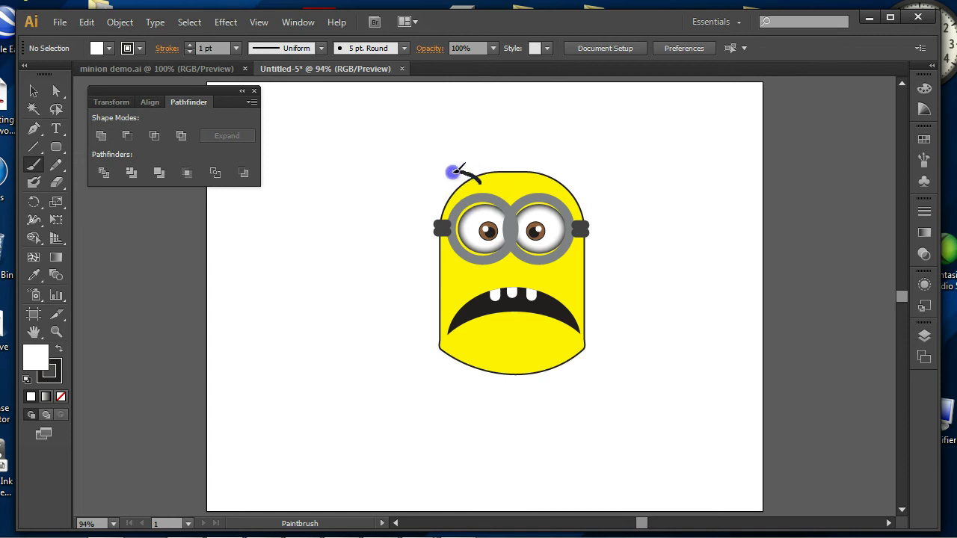
{"action": "left_click_drag", "start_coordinate": [428, 186], "coordinate": [423, 187]}
{"action": "left_click_drag", "start_coordinate": [492, 174], "coordinate": [493, 174]}
{"action": "left_click_drag", "start_coordinate": [435, 165], "coordinate": [433, 163]}
{"action": "left_click_drag", "start_coordinate": [497, 123], "coordinate": [498, 123]}
{"action": "mouse_move", "coordinate": [512, 177]}
{"action": "left_mouse_down"}
{"action": "mouse_move", "coordinate": [539, 166]}
{"action": "mouse_move", "coordinate": [596, 187]}
{"action": "mouse_move", "coordinate": [597, 198]}
{"action": "left_mouse_up"}
{"action": "mouse_move", "coordinate": [527, 182]}
{"action": "left_mouse_down"}
{"action": "mouse_move", "coordinate": [568, 182]}
{"action": "mouse_move", "coordinate": [599, 200]}
{"action": "left_mouse_up"}
{"action": "mouse_move", "coordinate": [524, 180]}
{"action": "left_mouse_down"}
{"action": "mouse_move", "coordinate": [573, 158]}
{"action": "mouse_move", "coordinate": [596, 175]}
{"action": "mouse_move", "coordinate": [507, 178]}
{"action": "mouse_move", "coordinate": [517, 157]}
{"action": "mouse_move", "coordinate": [558, 150]}
{"action": "mouse_move", "coordinate": [478, 170]}
{"action": "left_mouse_up"}
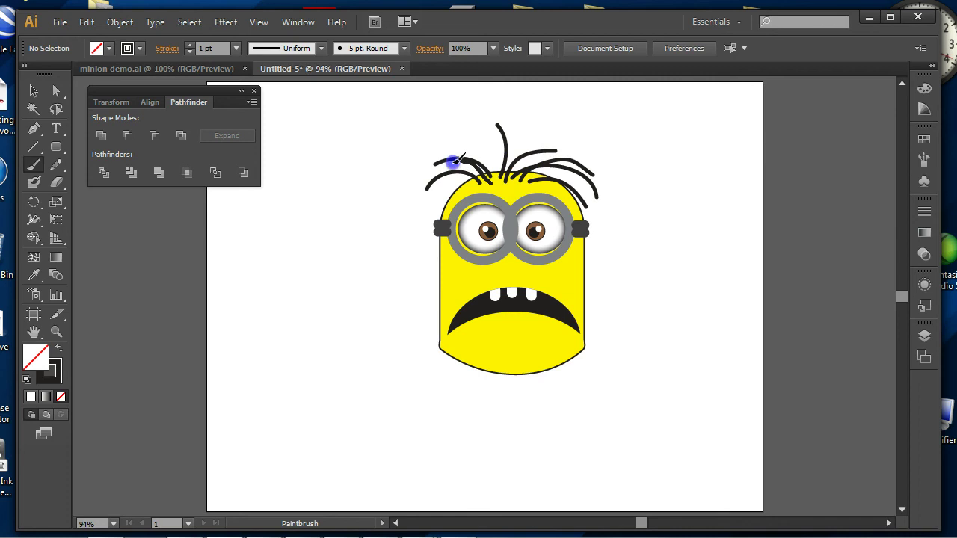
{"action": "left_click_drag", "start_coordinate": [464, 215], "coordinate": [466, 212]}
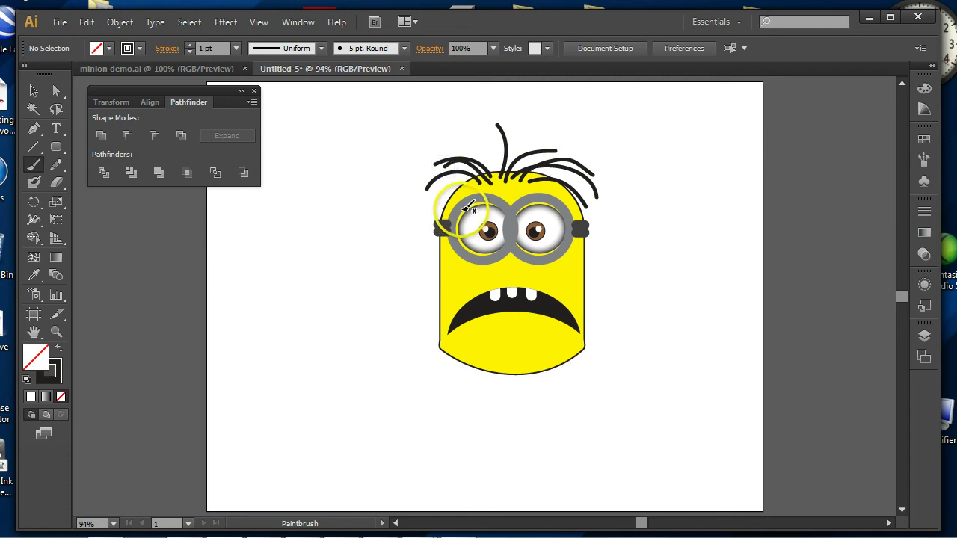
{"action": "left_click", "coordinate": [358, 290]}
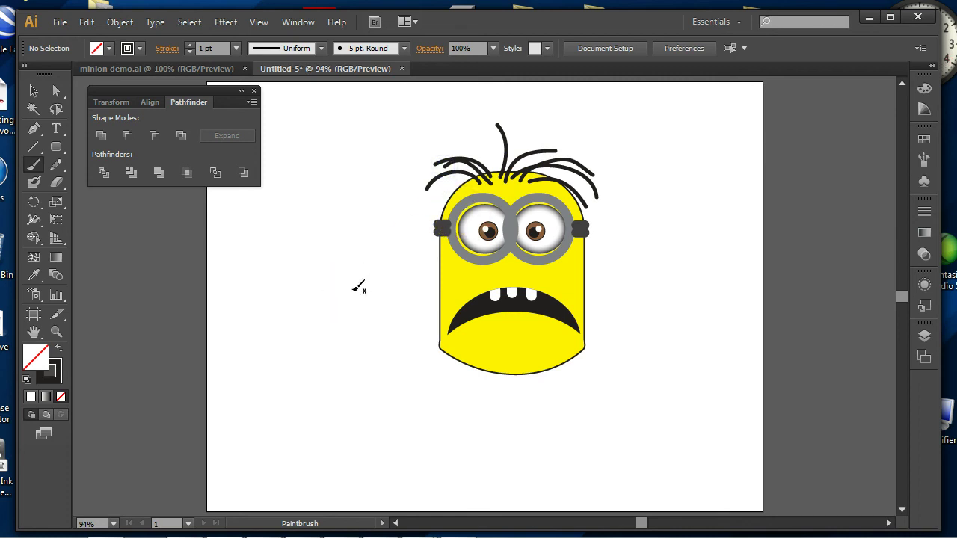
{"action": "left_click", "coordinate": [358, 287]}
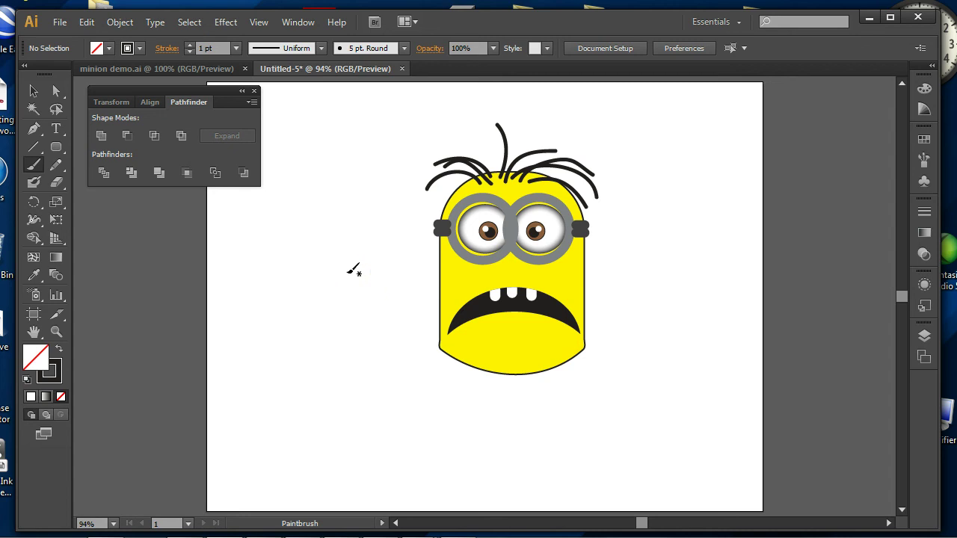